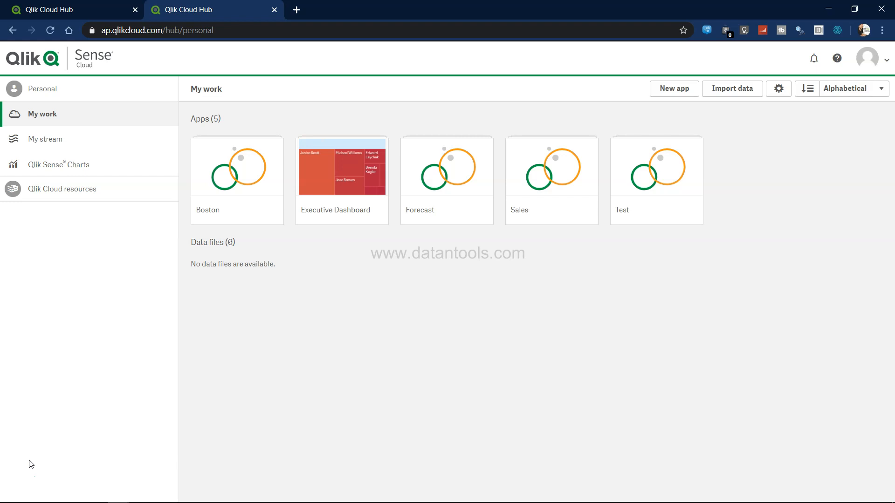
Switch to Tableau and look over the movies dashboard, including the Director Name filter's list of directors
key(alt+Tab)
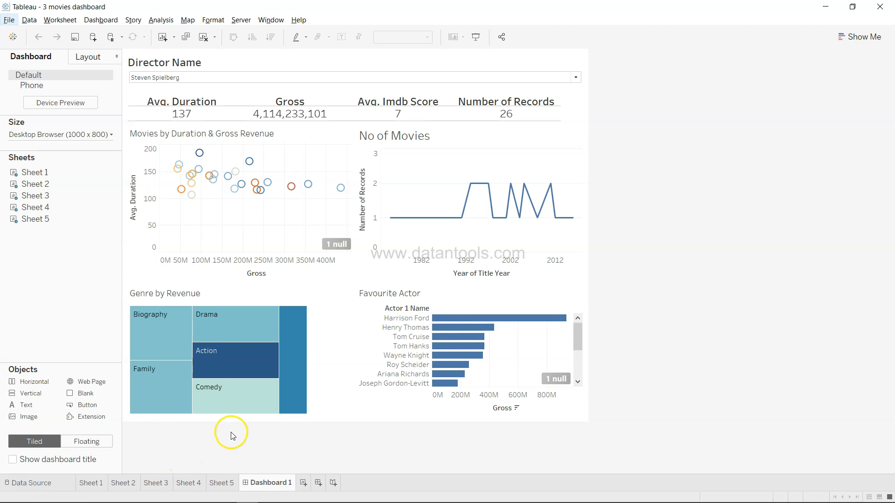
mouse_move(452, 334)
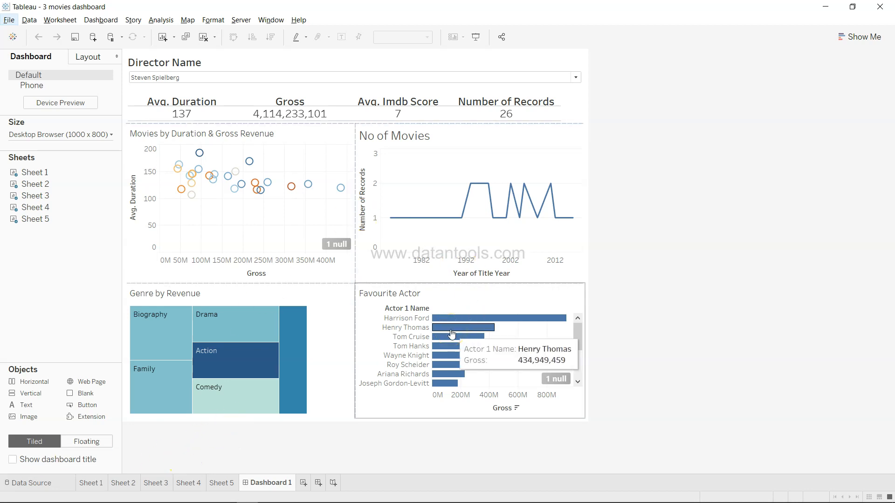
click(463, 201)
click(314, 233)
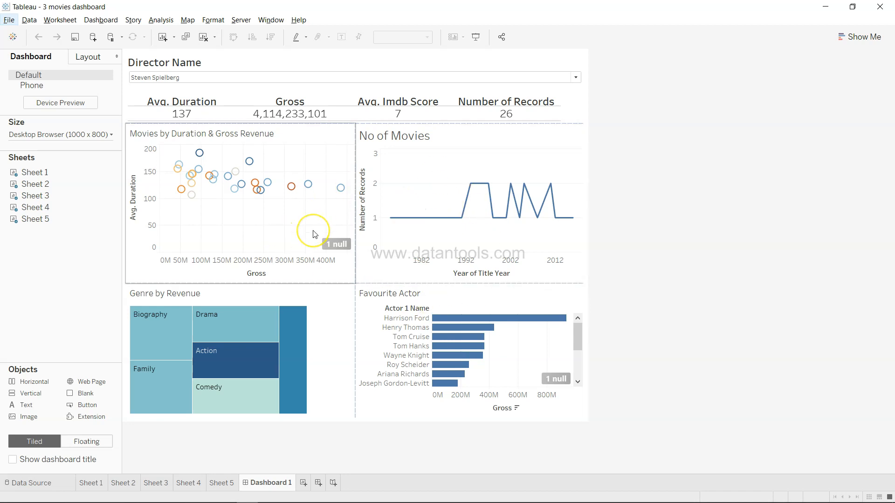
click(313, 86)
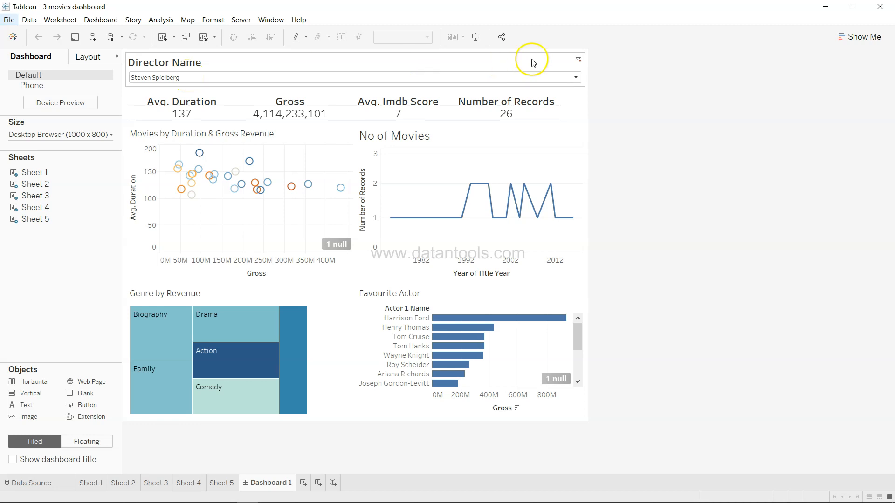
click(576, 77)
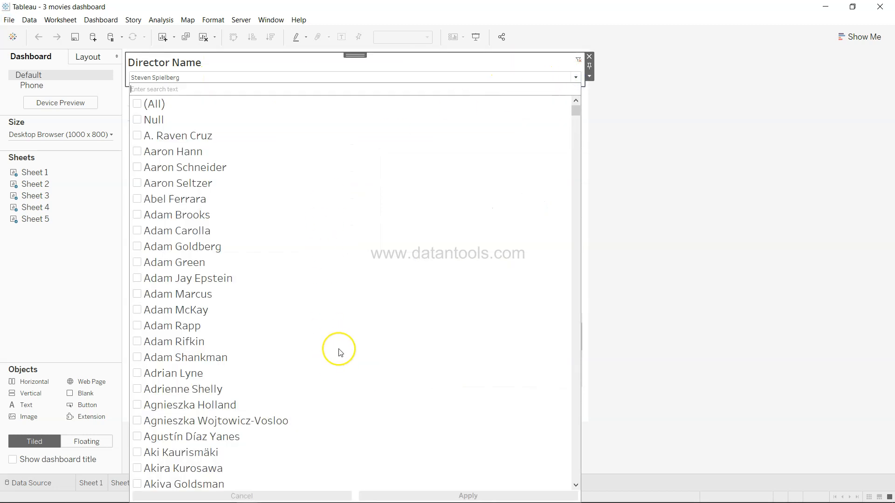
scroll(340, 351, down, 8)
scroll(340, 351, up, 6)
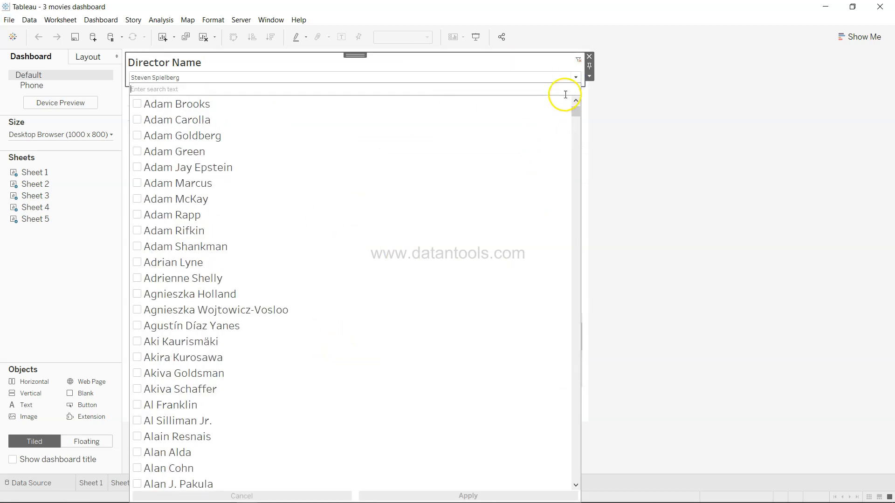
click(575, 77)
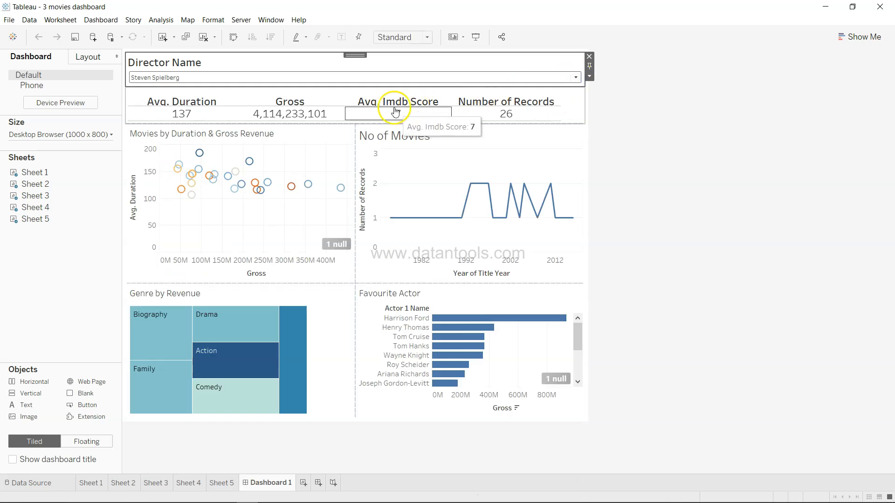
Inspect the tooltips of the Genre by Revenue treemap and the Favourite Actor bar chart
mouse_move(505, 116)
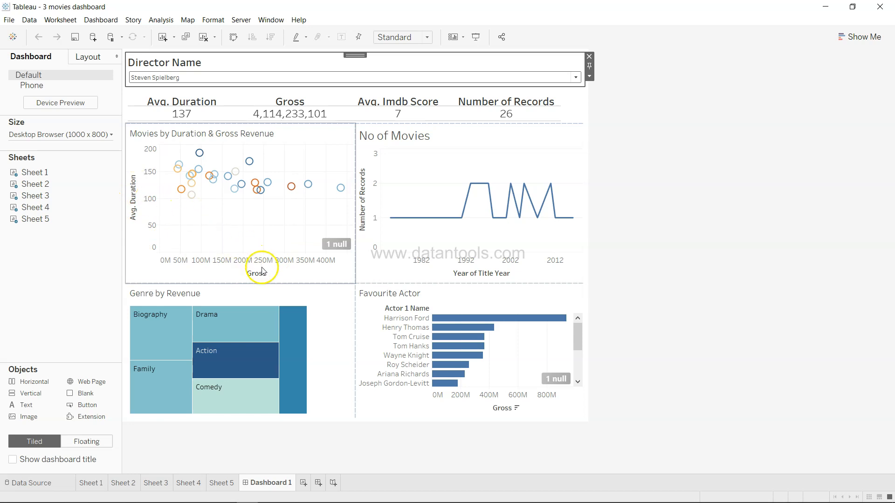
mouse_move(263, 195)
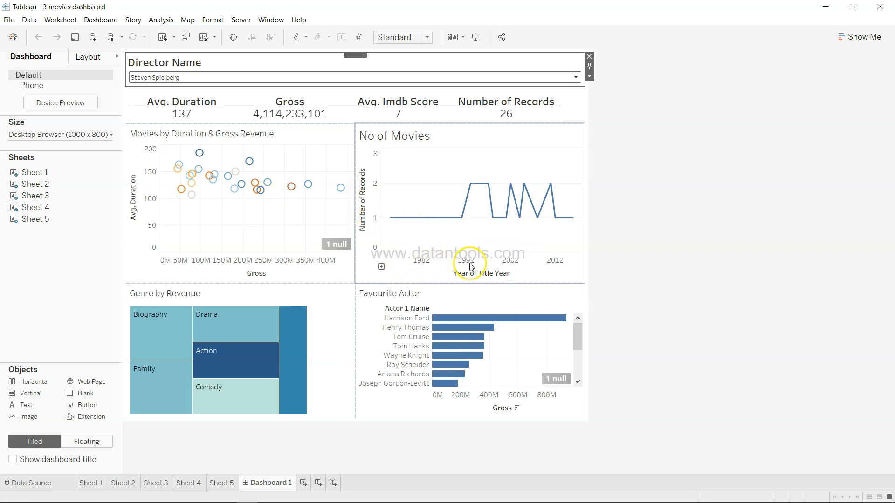
click(484, 247)
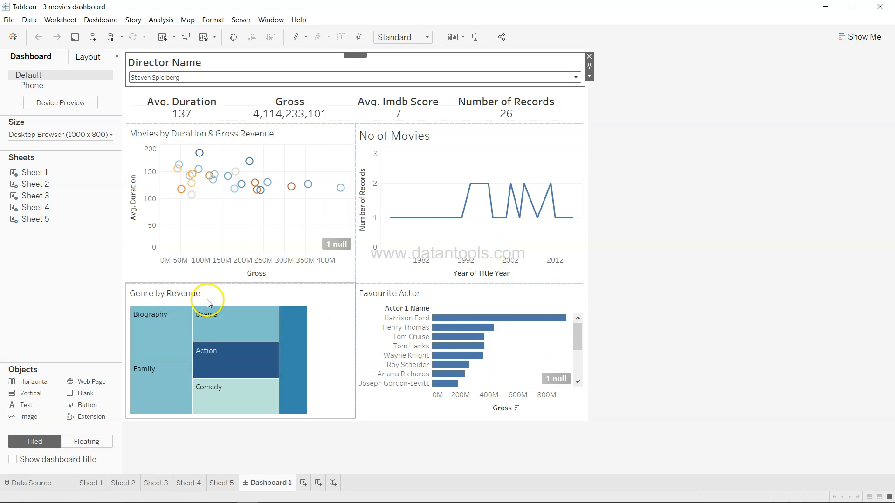
mouse_move(159, 317)
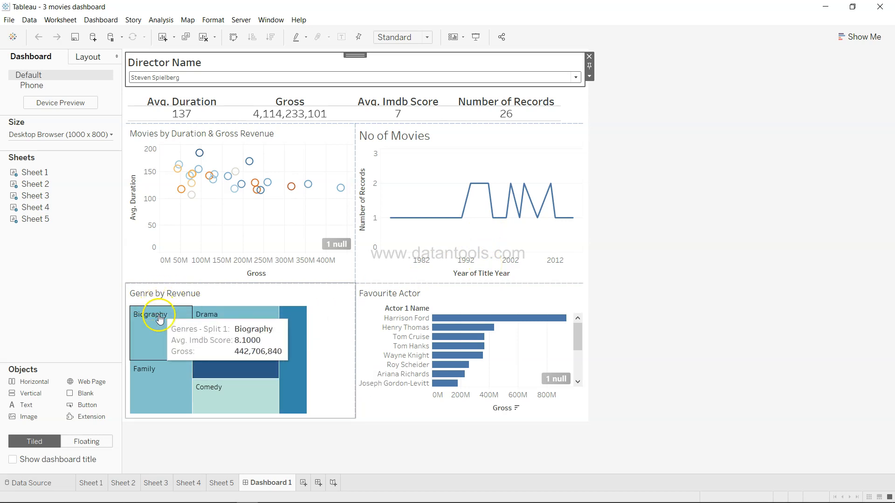
mouse_move(198, 366)
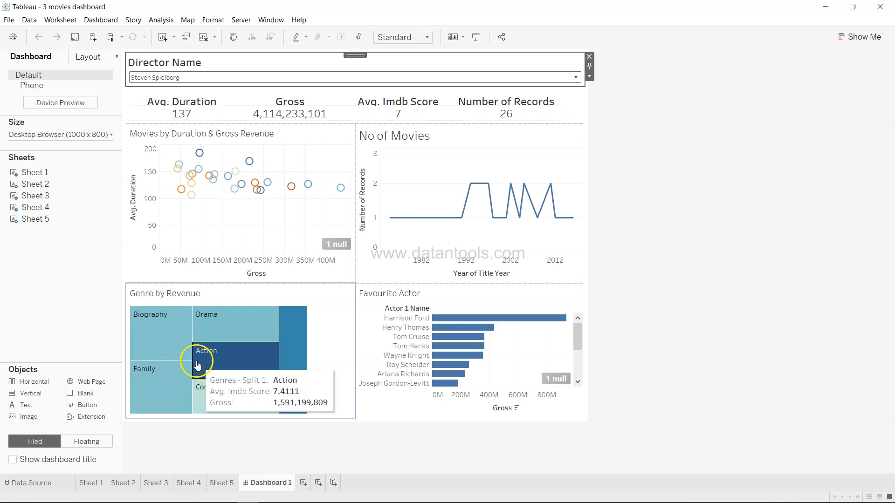
mouse_move(240, 337)
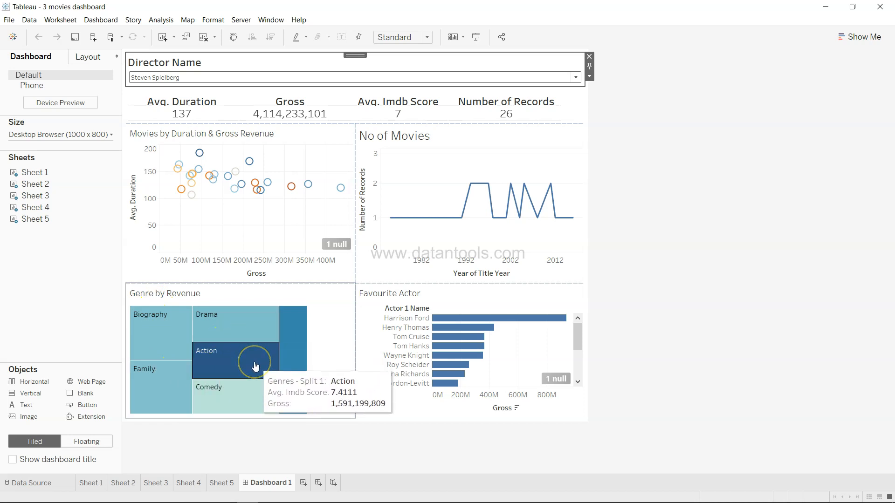
mouse_move(285, 378)
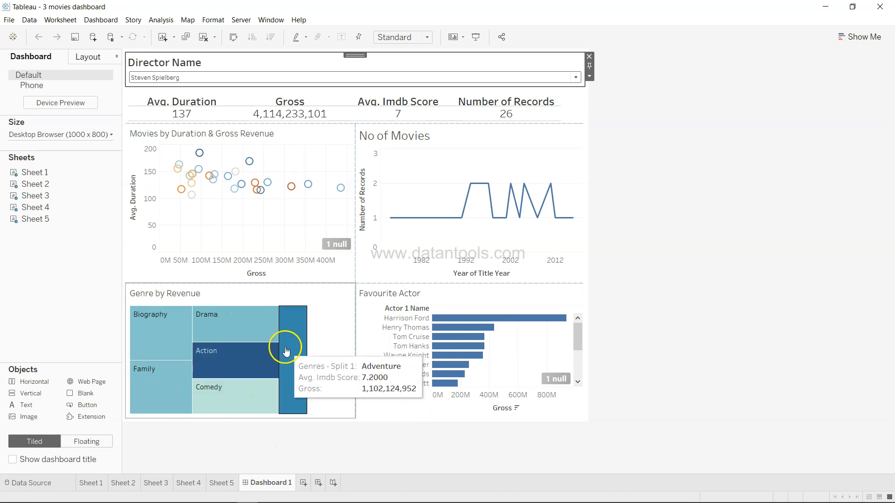
mouse_move(214, 345)
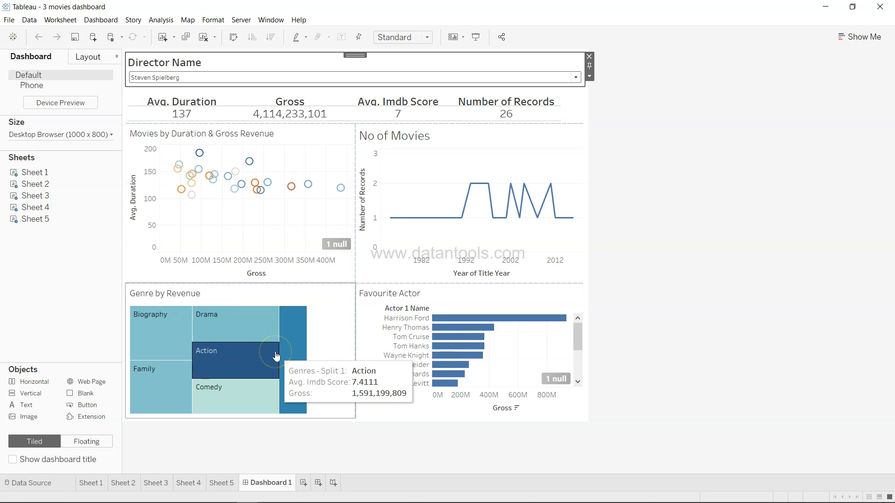
click(410, 348)
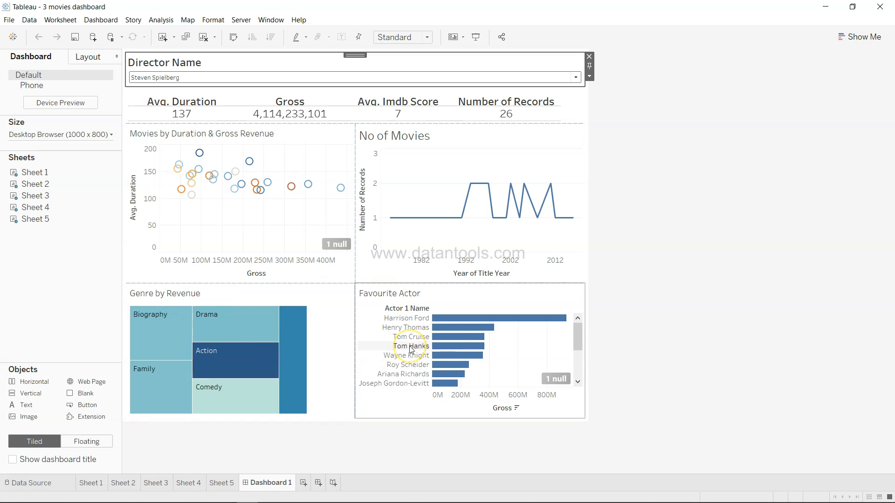
click(420, 293)
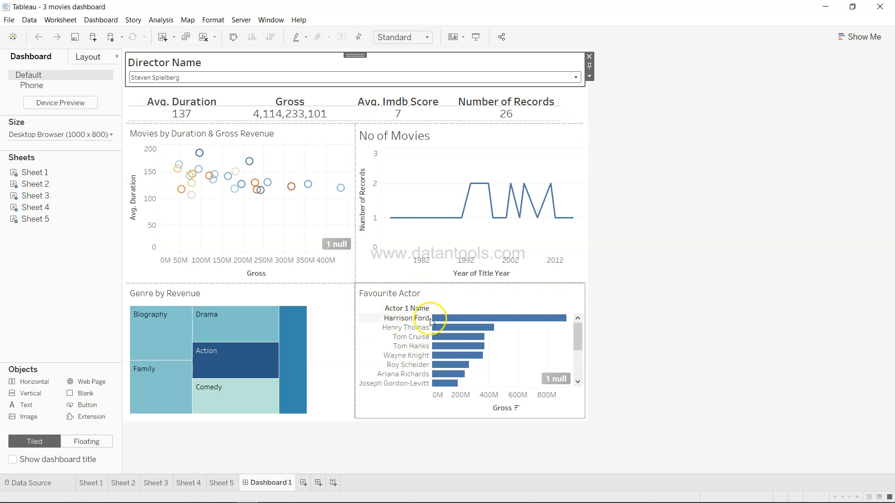
click(442, 331)
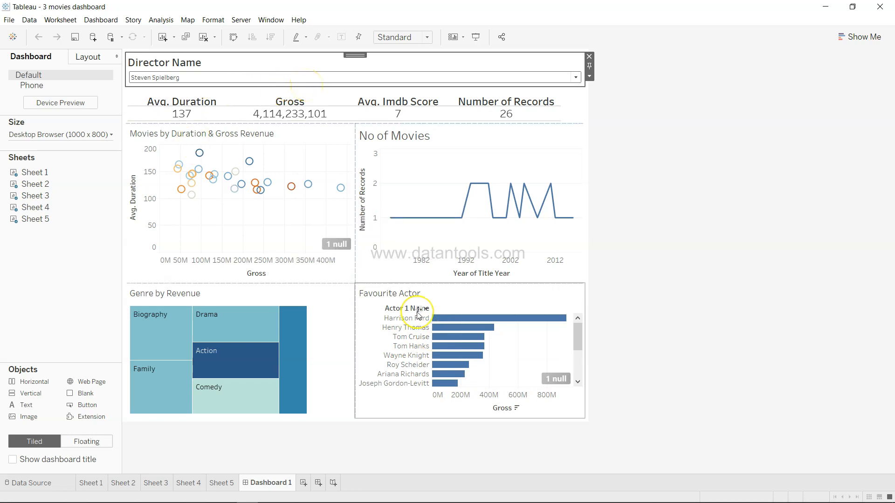
Switch back to the Qlik Cloud hub and create a new app named movie
key(alt+Tab)
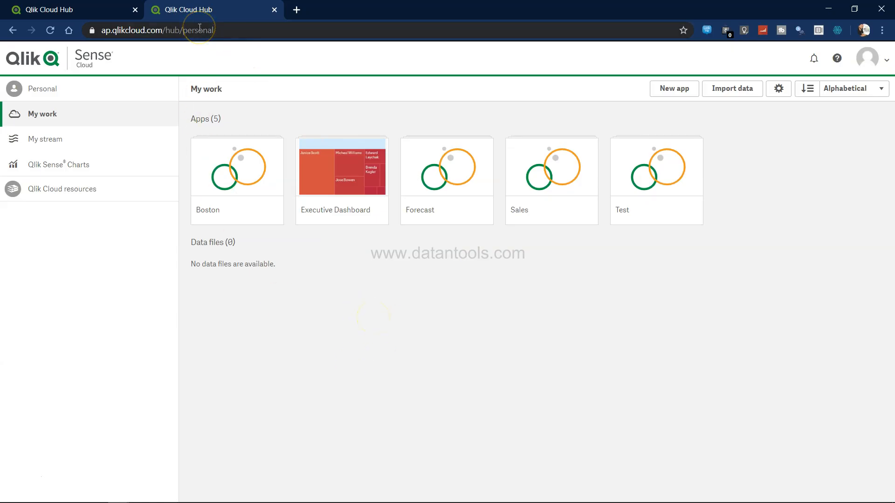
click(684, 92)
text(no)
key(BackSpace)
key(BackSpace)
text(movie)
click(547, 336)
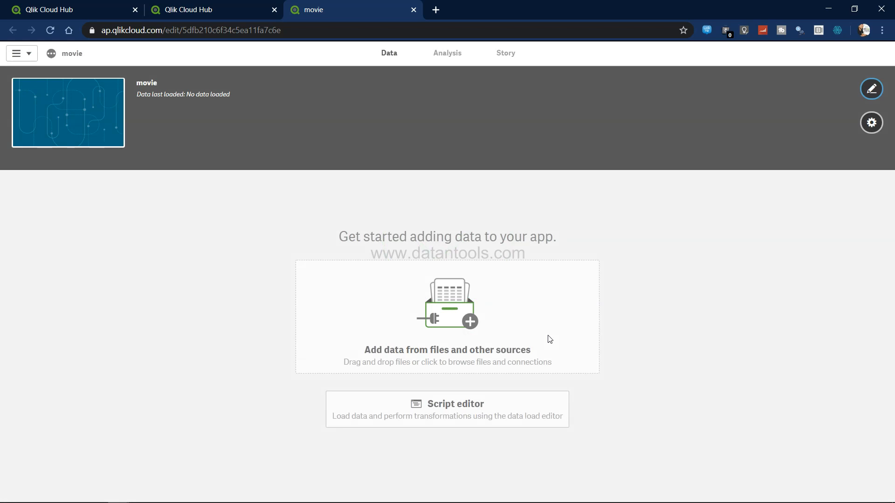
Start adding data to the app and attach the movie_metadata file from the tutorial files folder
click(473, 323)
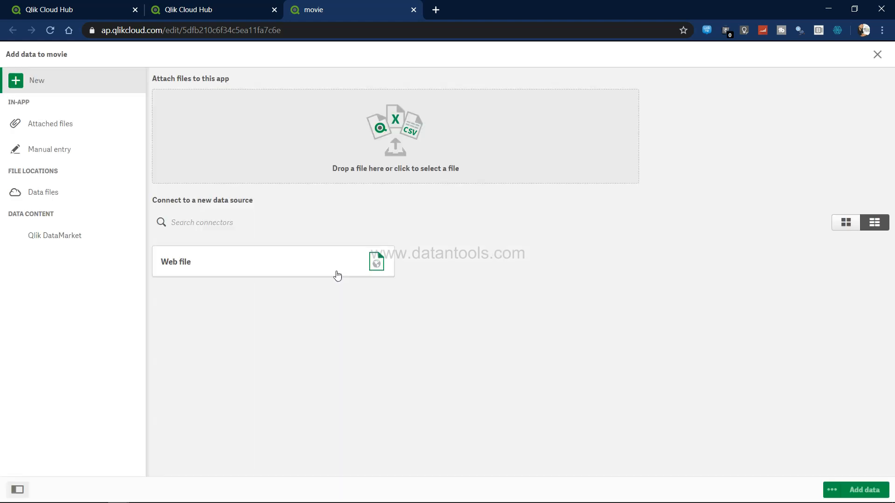
click(399, 134)
click(397, 149)
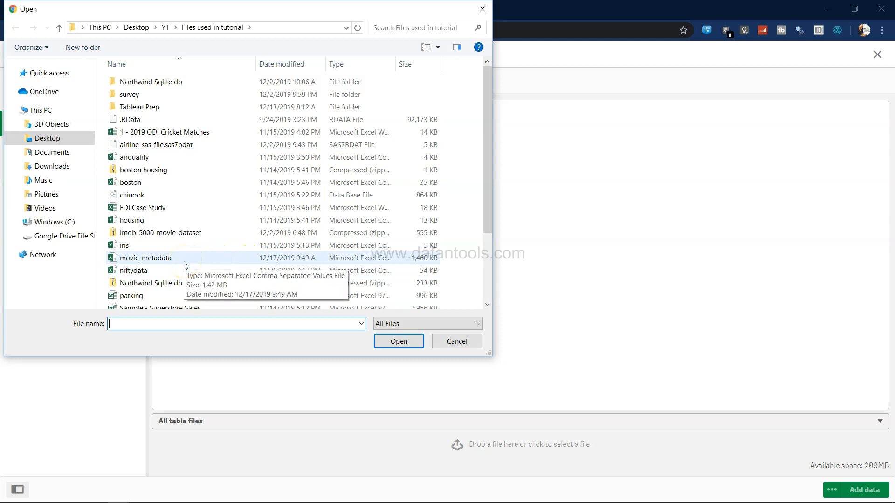
double_click(184, 262)
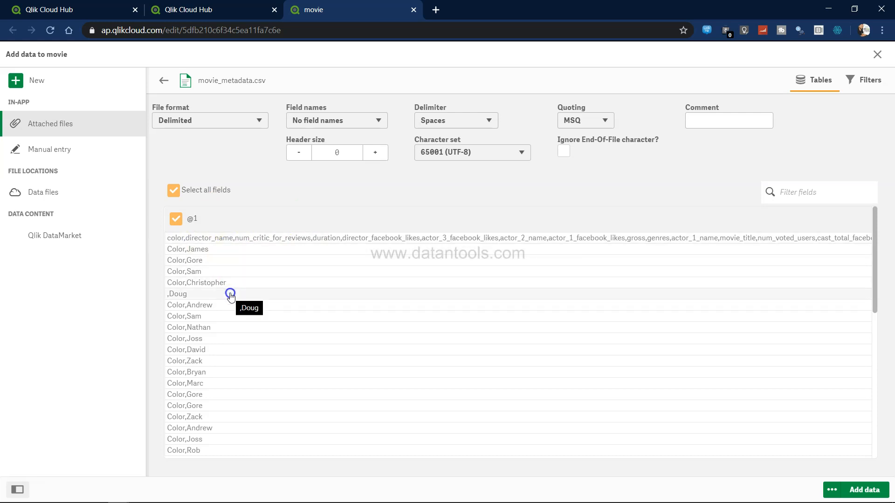
Set the file's delimiter to Comma
click(463, 123)
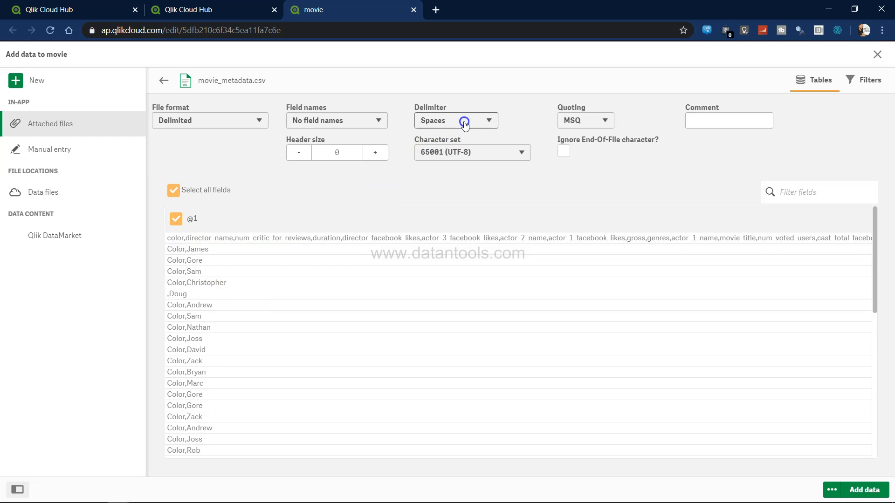
click(464, 123)
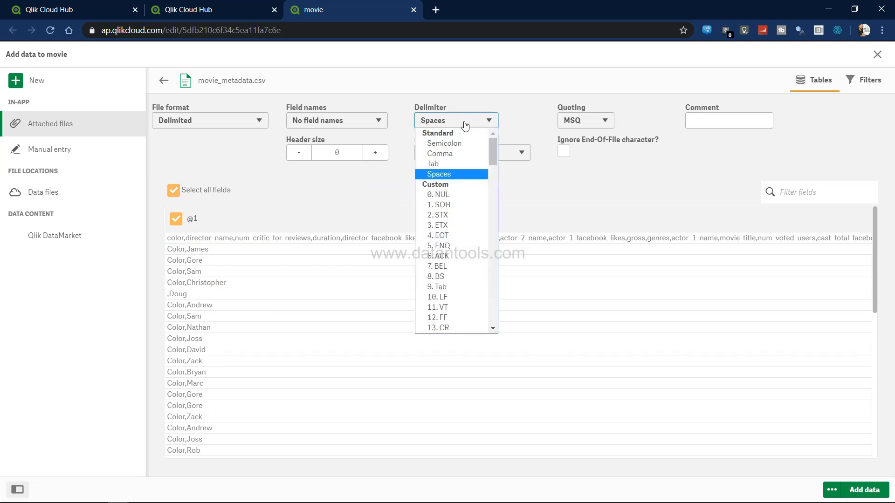
click(460, 154)
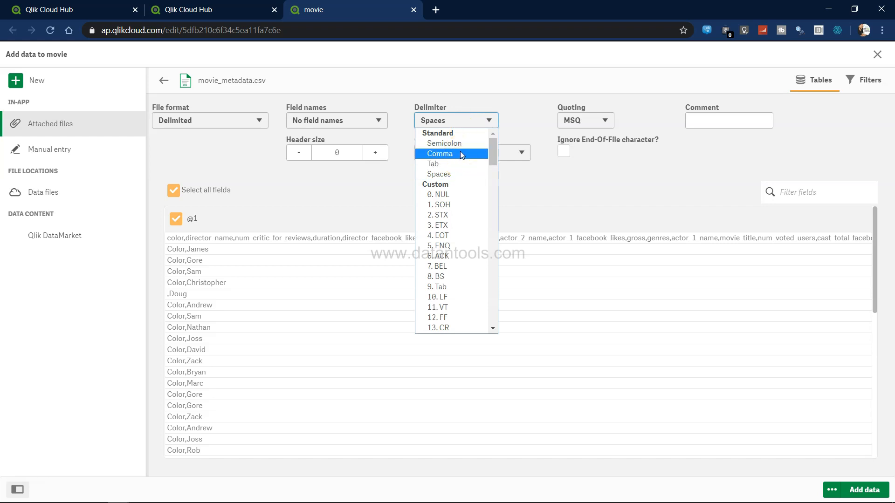
click(460, 153)
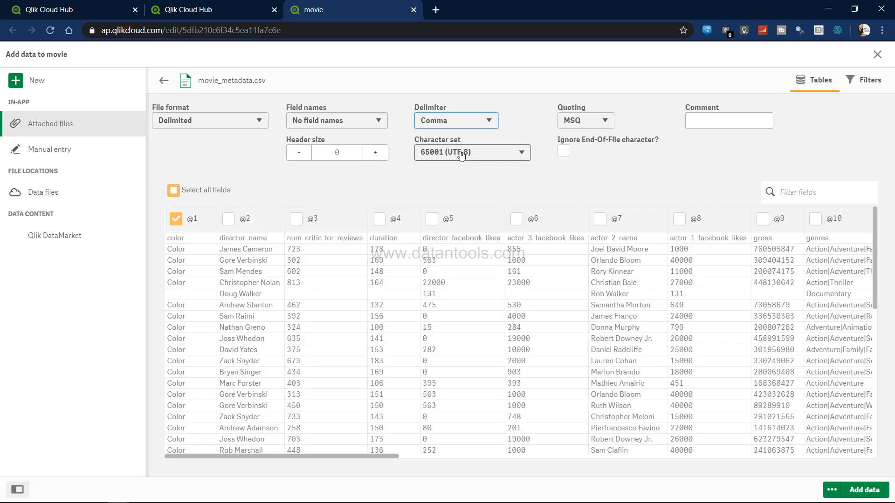
Set field names to Embedded field names and select all fields of movie_metadata
scroll(513, 335, right, 3)
scroll(510, 333, right, 5)
scroll(509, 334, left, 7)
scroll(510, 333, left, 3)
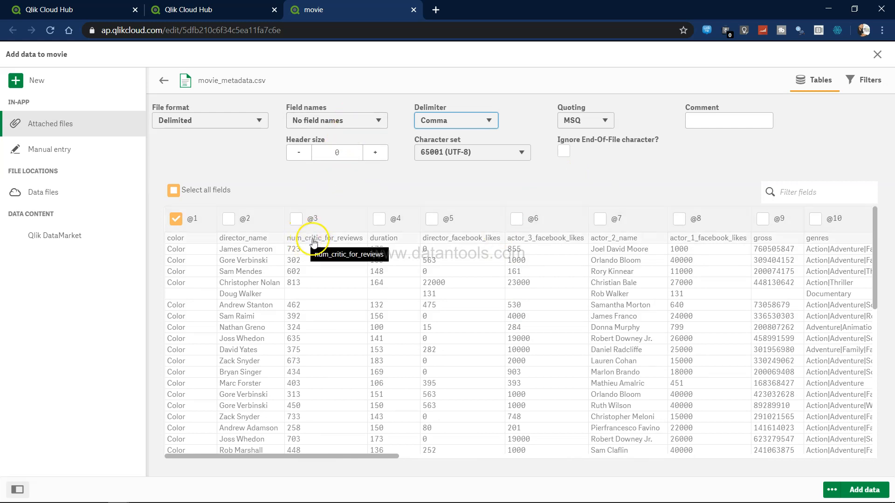
click(322, 120)
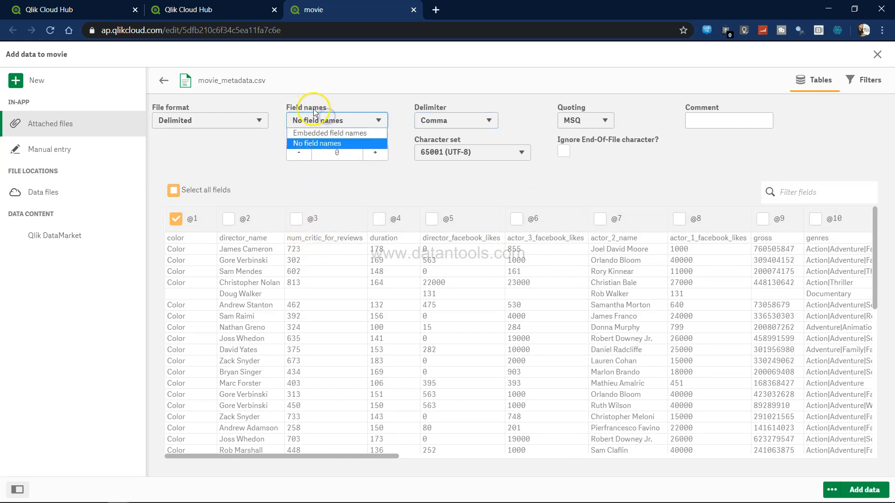
click(315, 133)
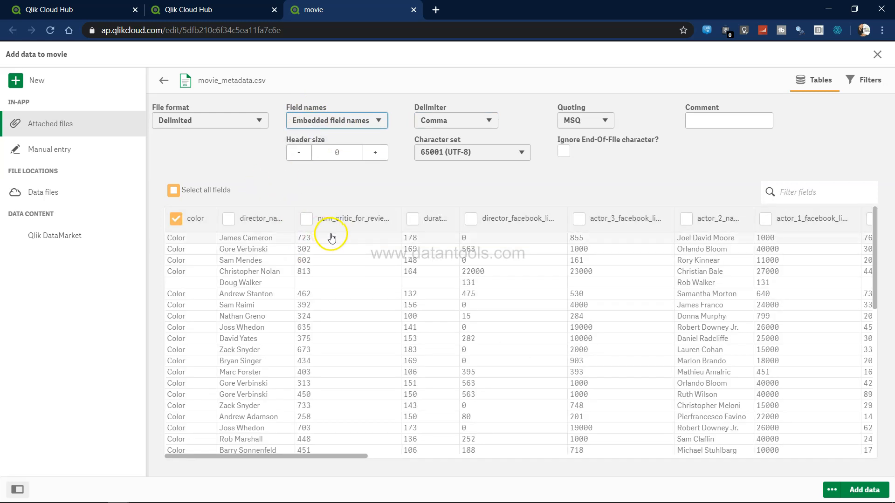
click(172, 192)
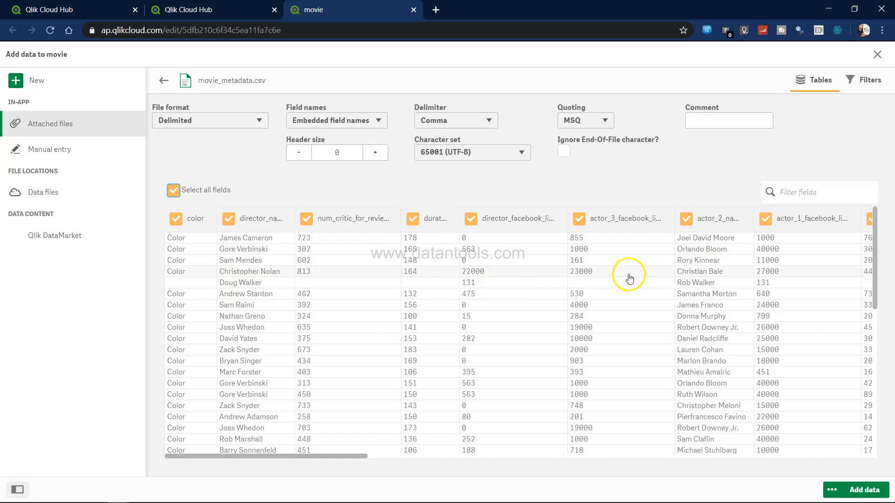
Filter the movie_metadata file to rows where gross > 0 and add the data to the app
scroll(704, 289, right, 1)
scroll(704, 292, right, 5)
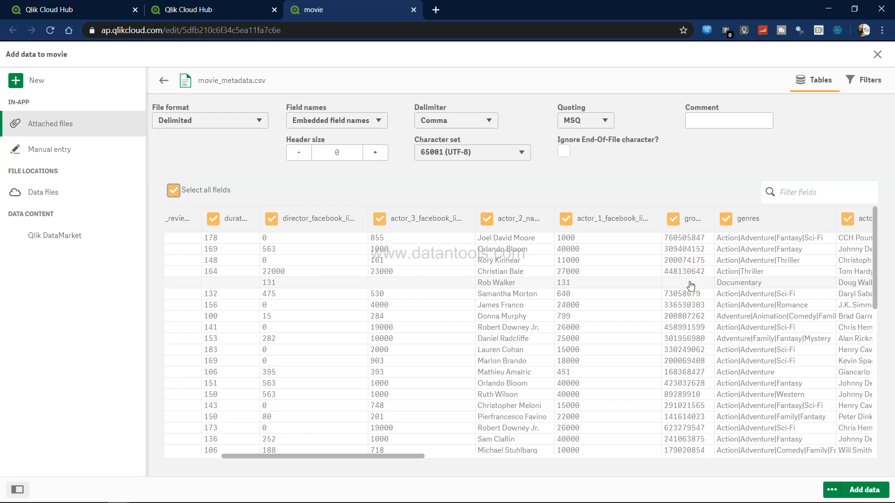
click(863, 87)
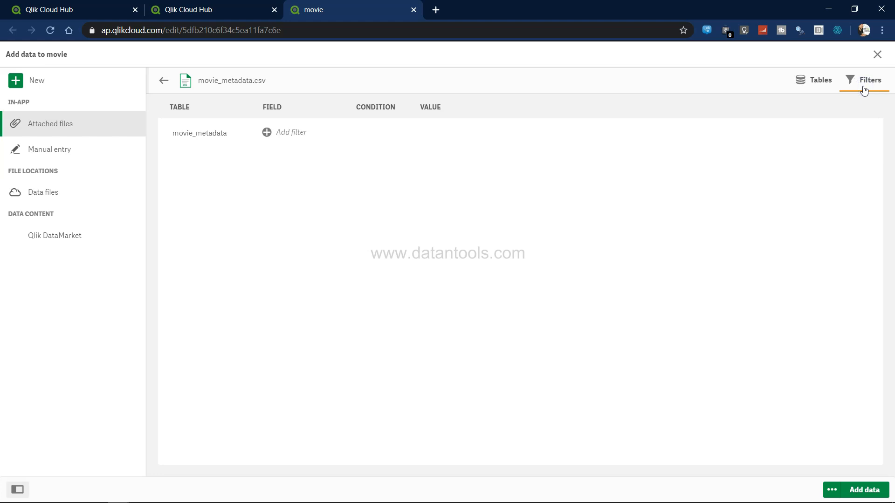
click(302, 134)
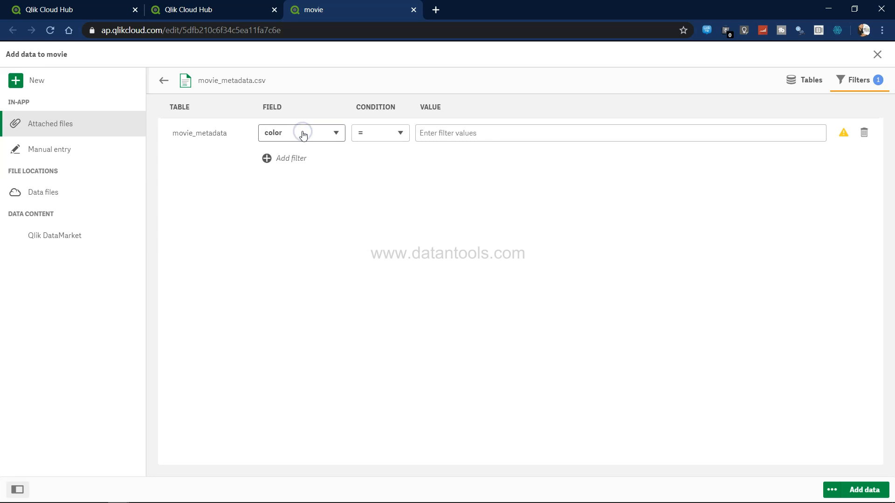
click(302, 133)
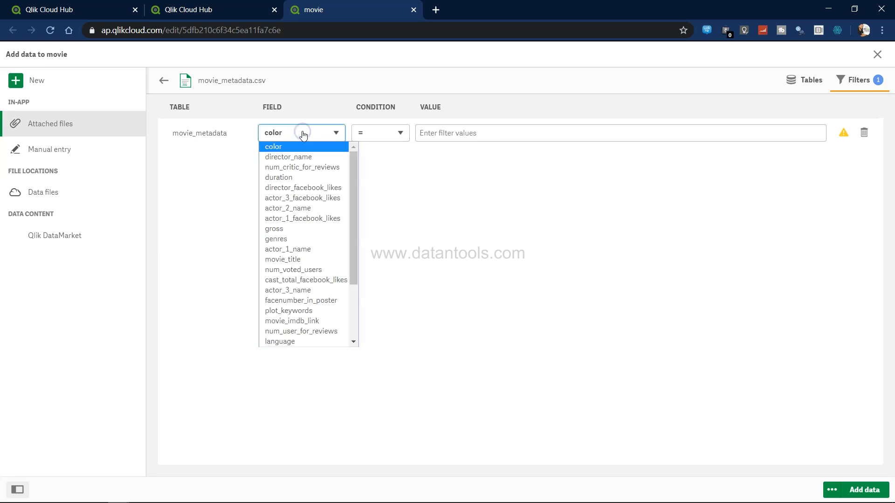
click(300, 229)
click(396, 135)
click(390, 164)
click(443, 136)
text(0)
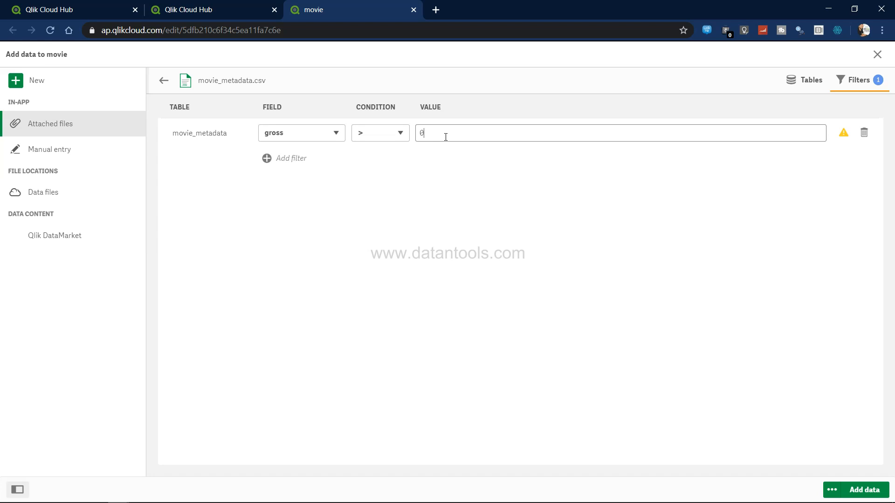
key(Return)
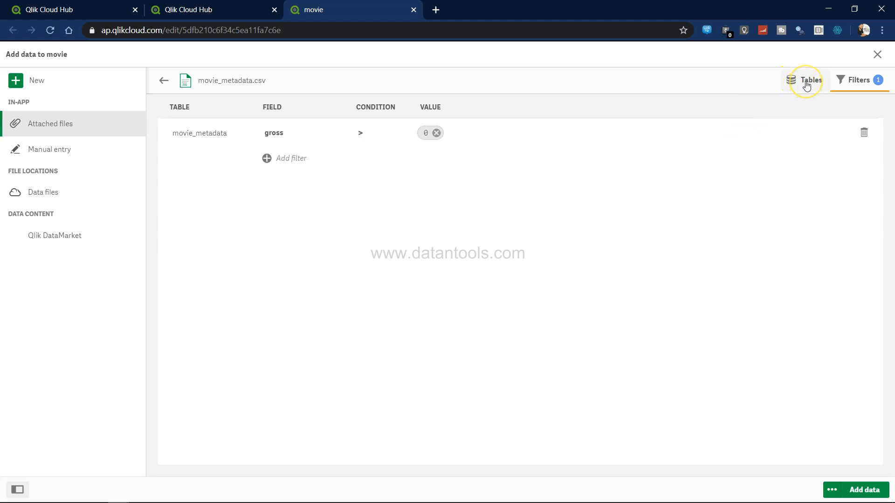
click(862, 490)
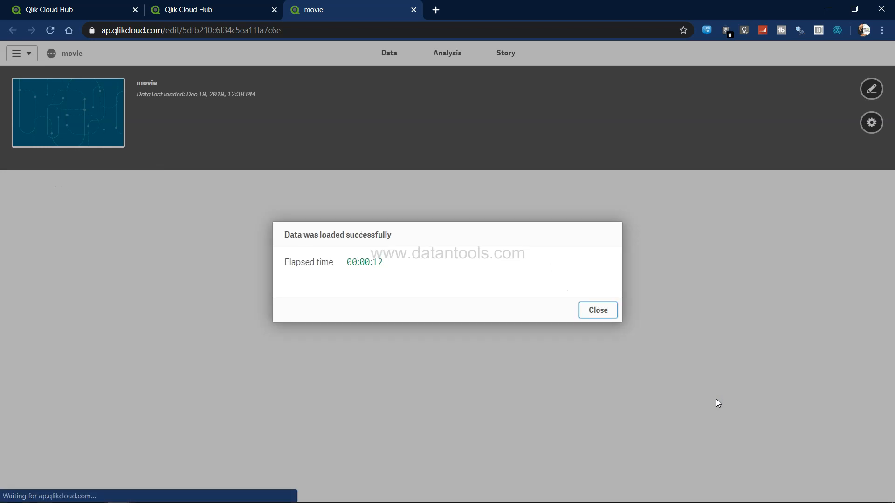
click(605, 311)
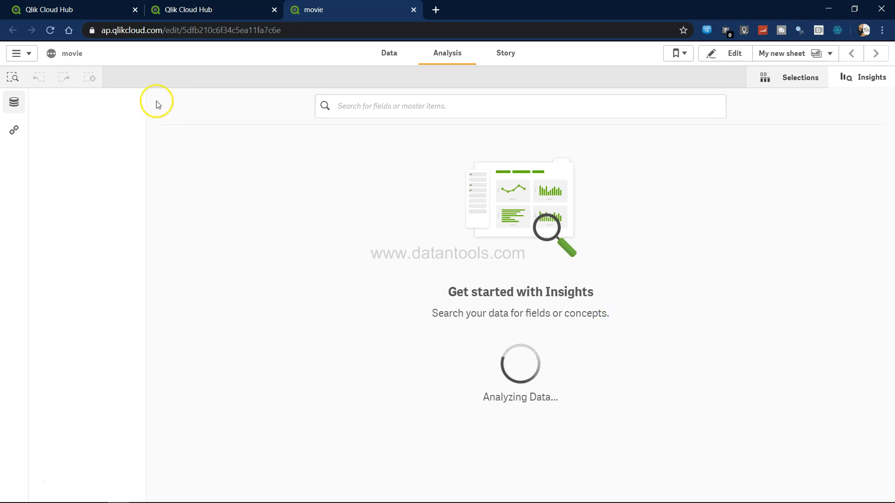
Open the Data manager and browse through the loaded movie_metadata table's rows and columns
click(20, 55)
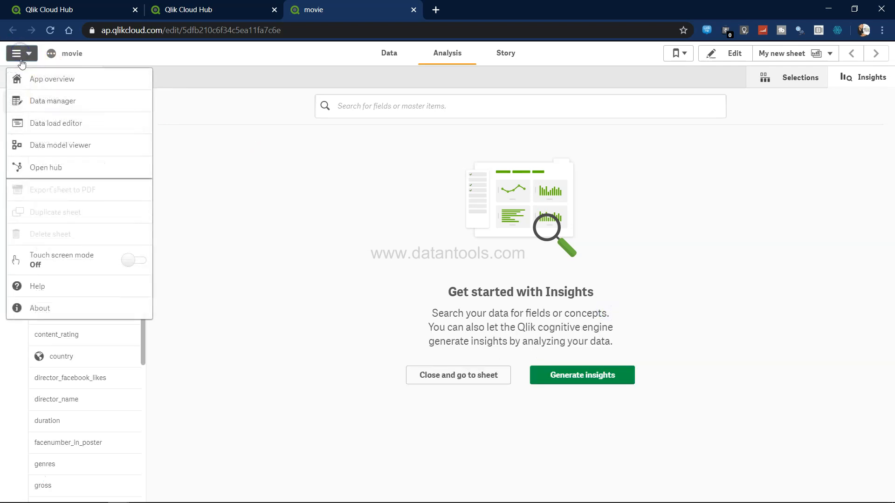
click(51, 100)
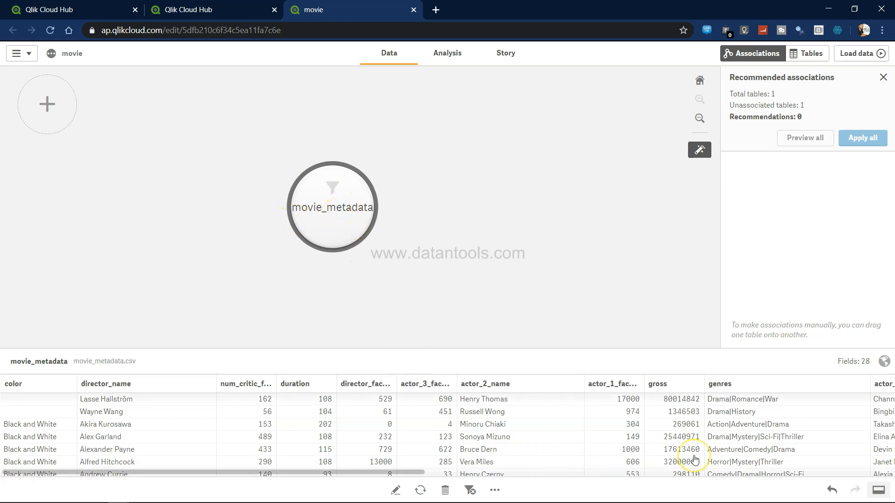
scroll(694, 459, down, 3)
scroll(694, 459, down, 20)
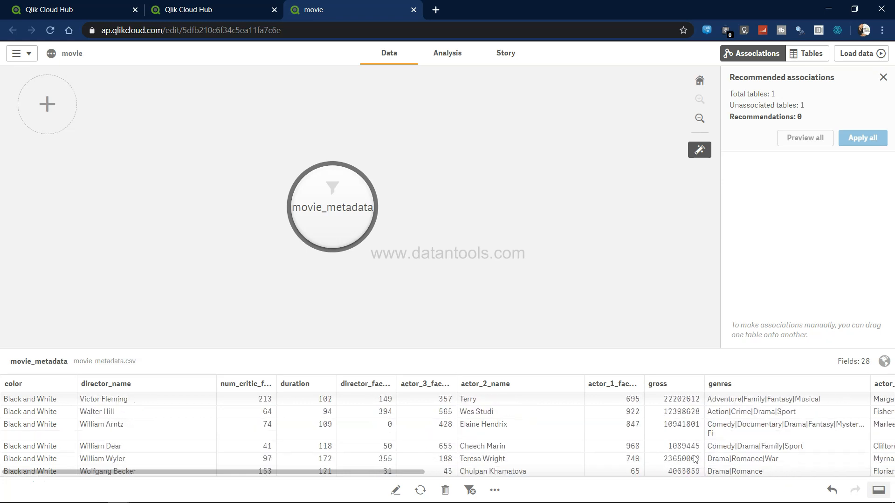
scroll(695, 459, down, 3)
scroll(695, 459, up, 5)
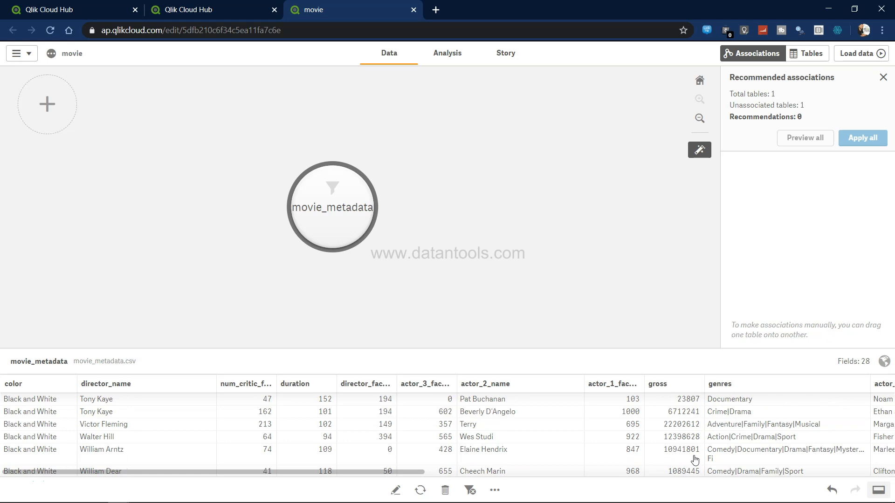
scroll(694, 459, down, 3)
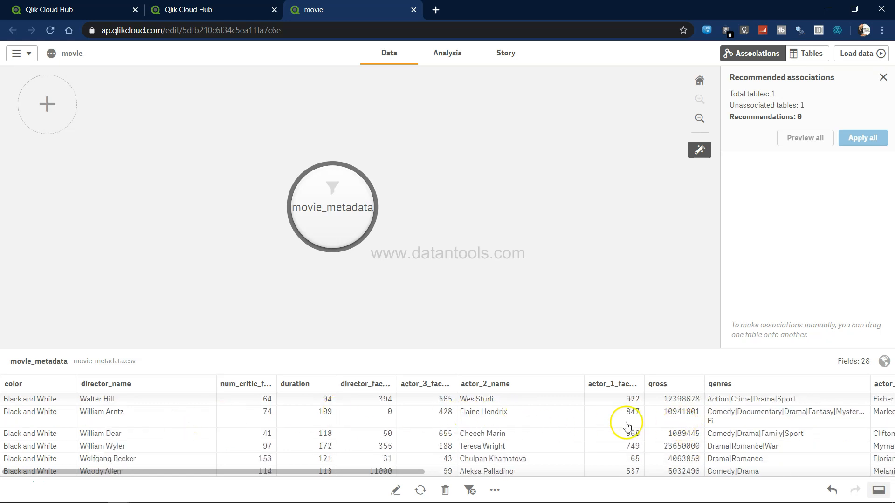
click(681, 423)
scroll(680, 425, right, 10)
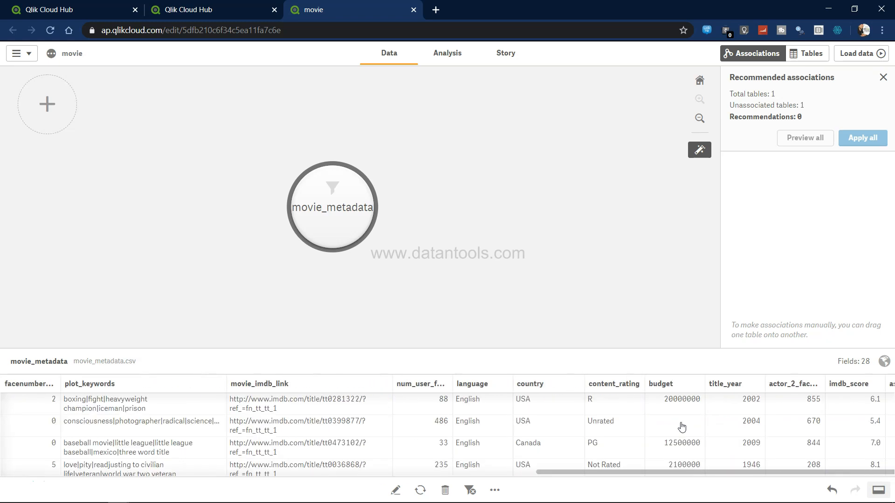
scroll(680, 426, left, 10)
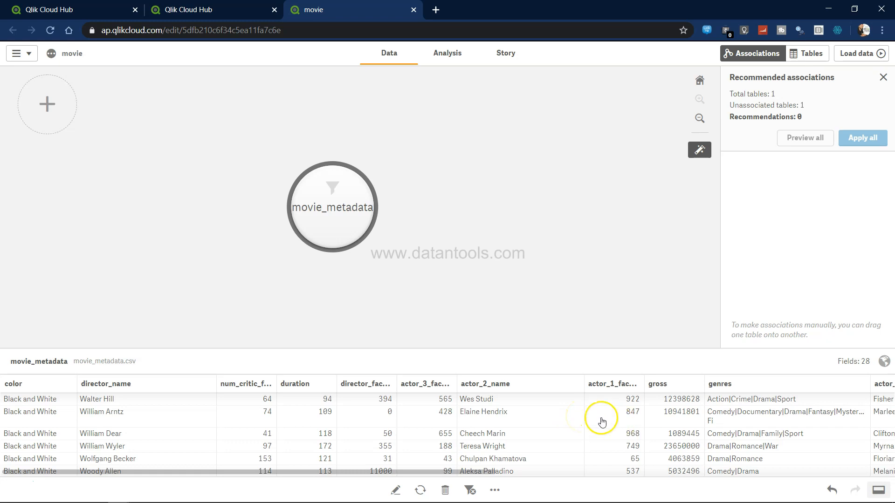
scroll(621, 418, up, 1)
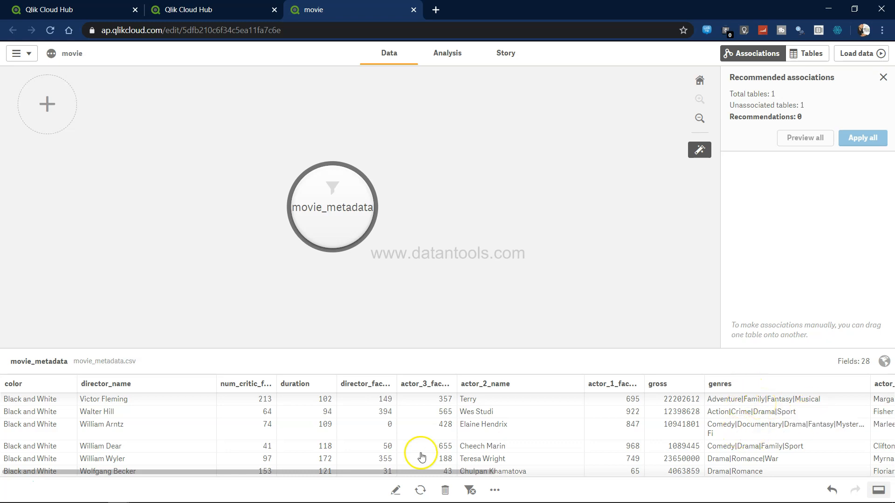
Split the genres field into separate fields at every | delimiter in the table editor
click(395, 490)
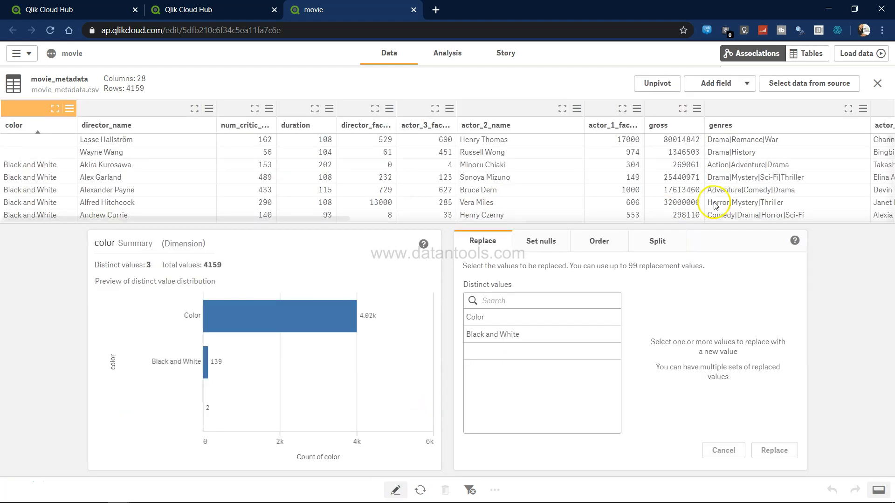
click(750, 113)
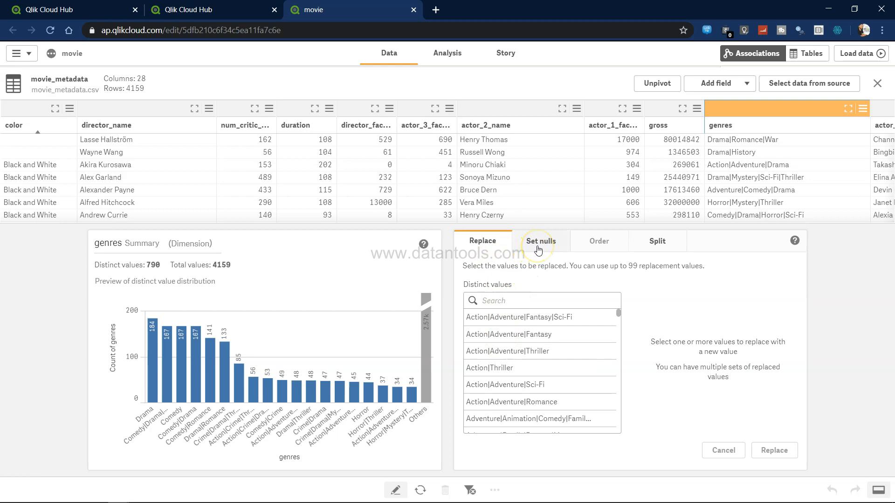
click(657, 243)
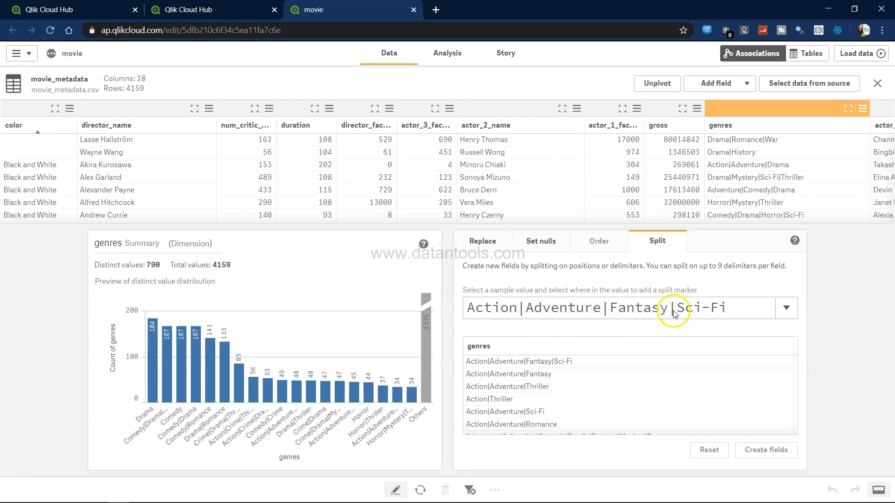
click(522, 311)
click(521, 311)
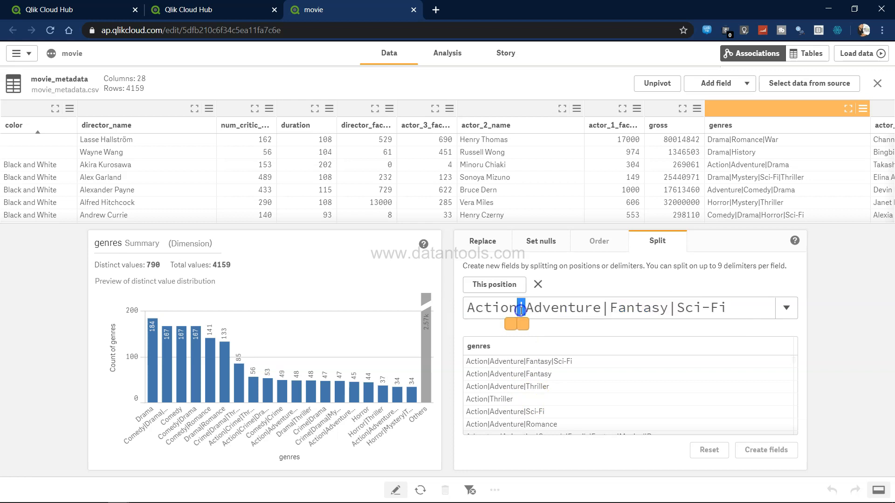
click(605, 311)
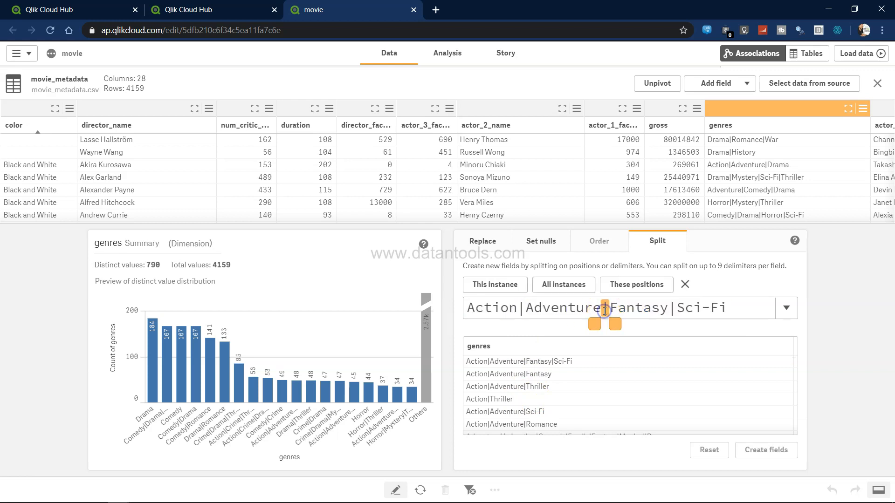
click(672, 309)
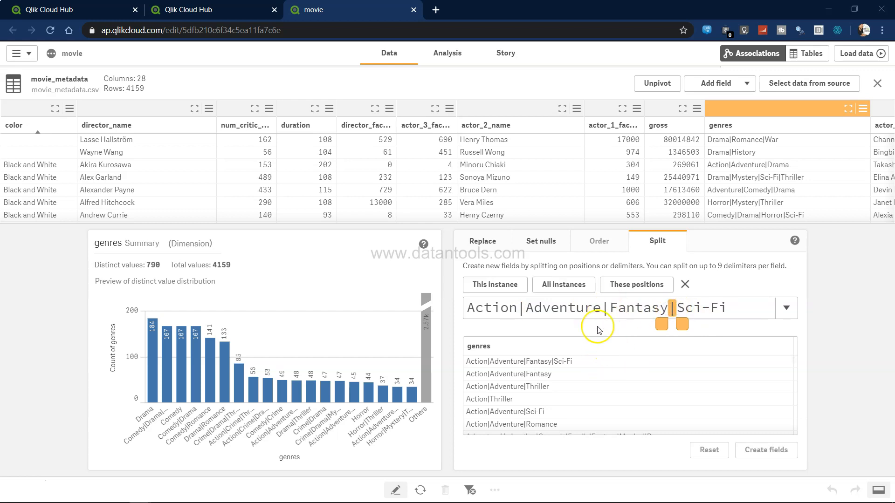
click(576, 287)
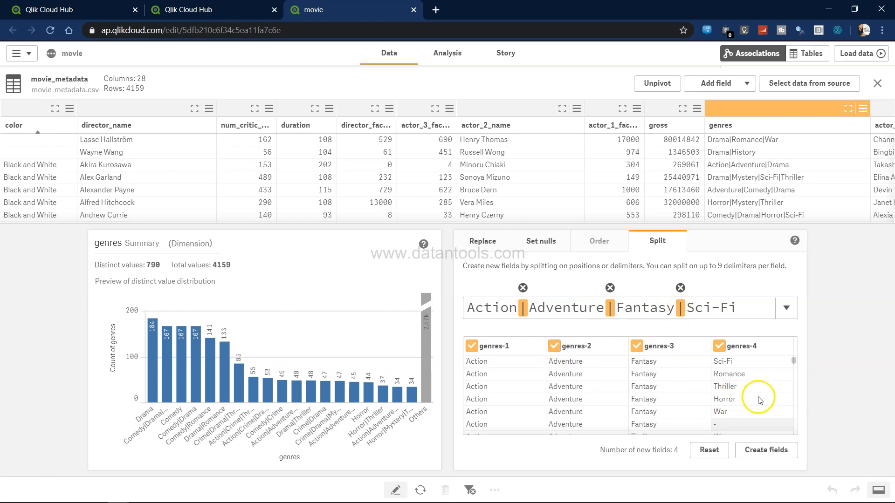
click(762, 450)
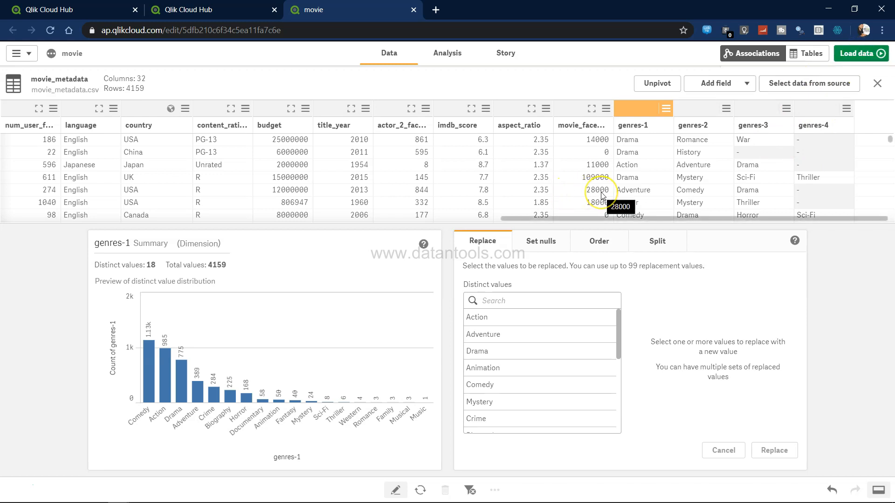
Reload the app's data with the edited movie_metadata table
scroll(601, 196, right, 5)
scroll(602, 195, left, 8)
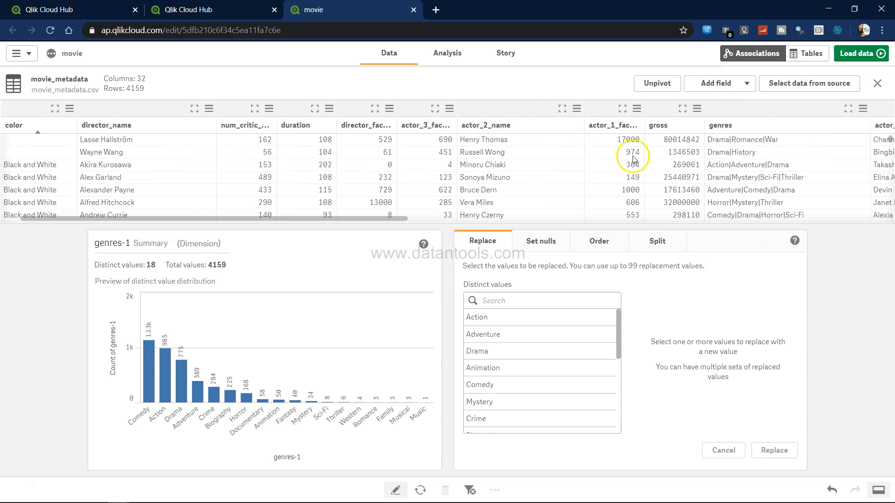
click(418, 112)
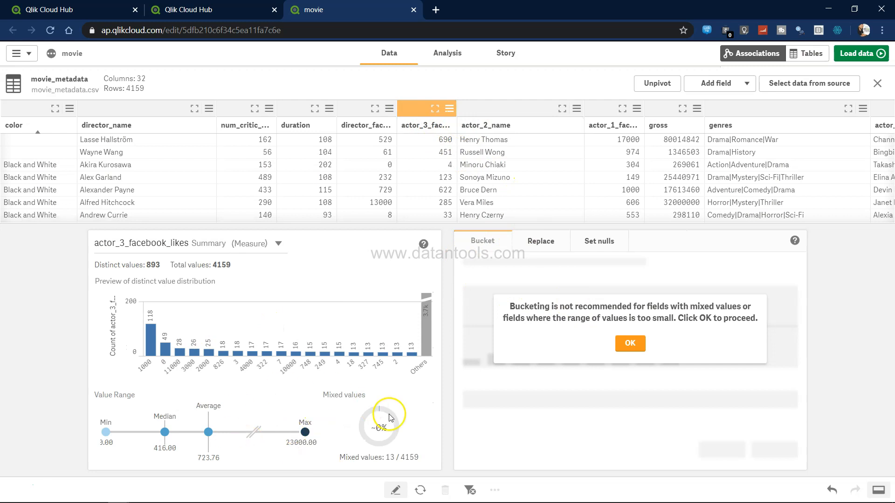
click(635, 347)
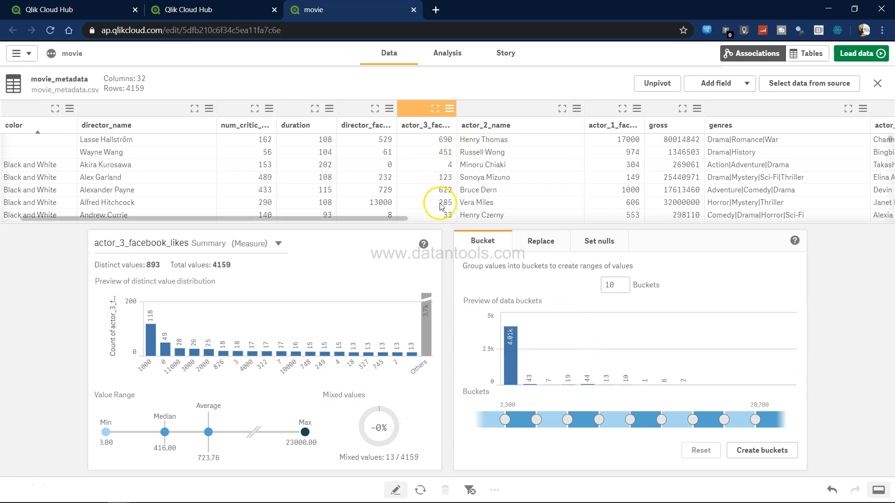
click(863, 58)
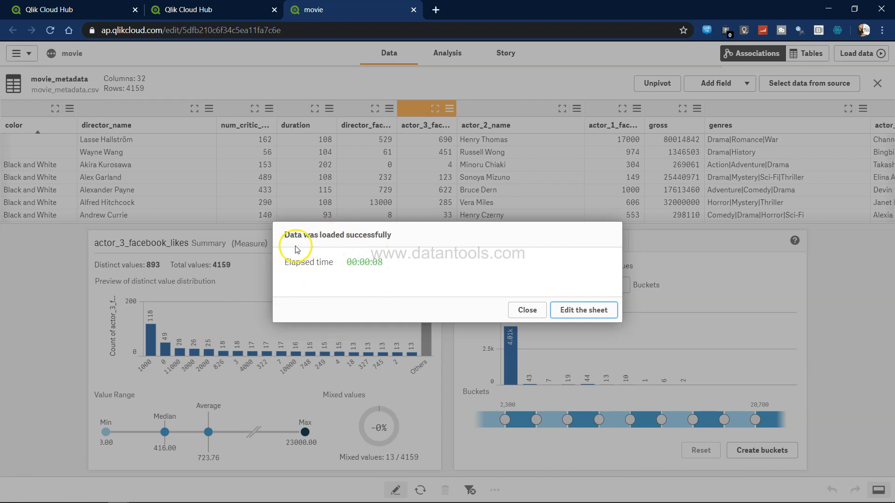
click(525, 310)
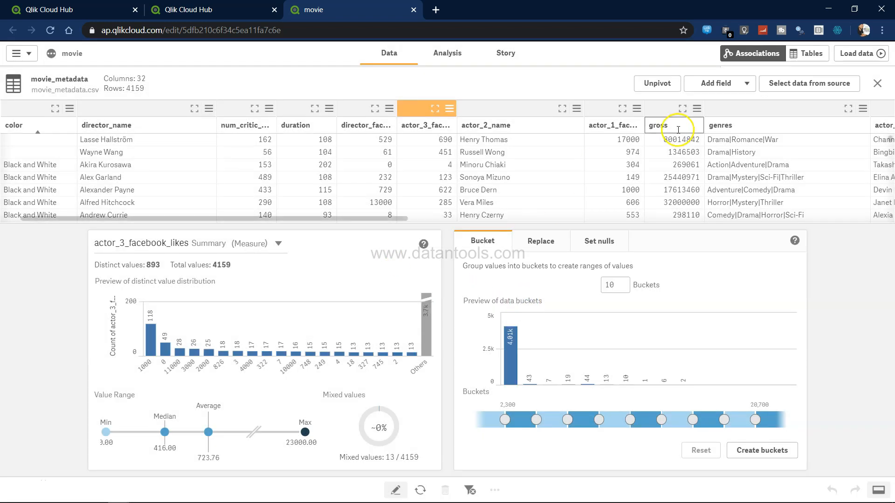
Open My new sheet from the app overview in edit mode and show the available charts
click(30, 53)
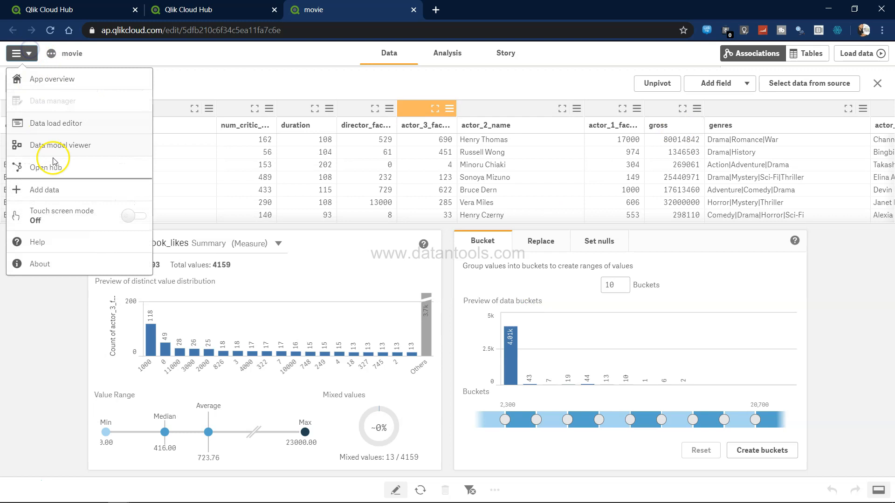
click(56, 83)
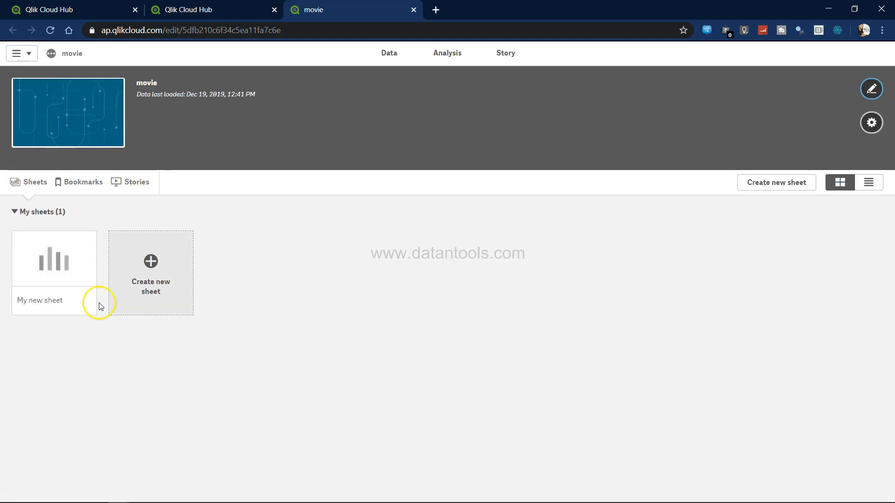
click(55, 264)
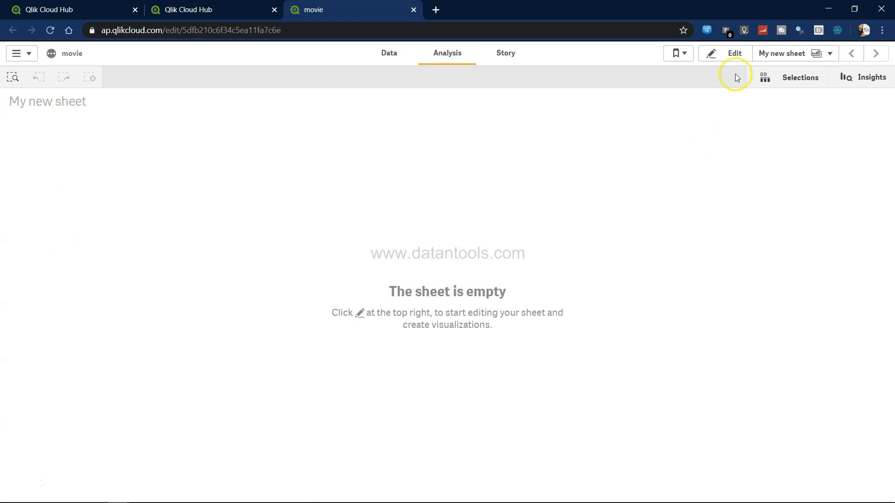
click(734, 54)
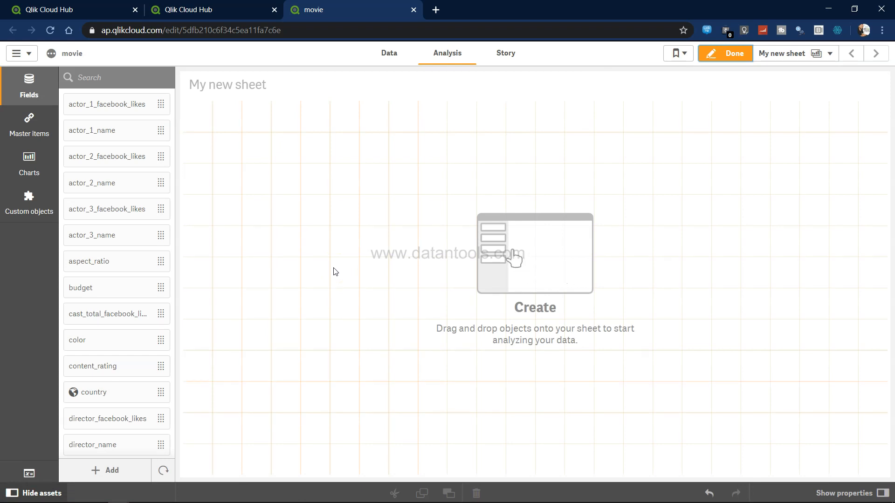
click(40, 175)
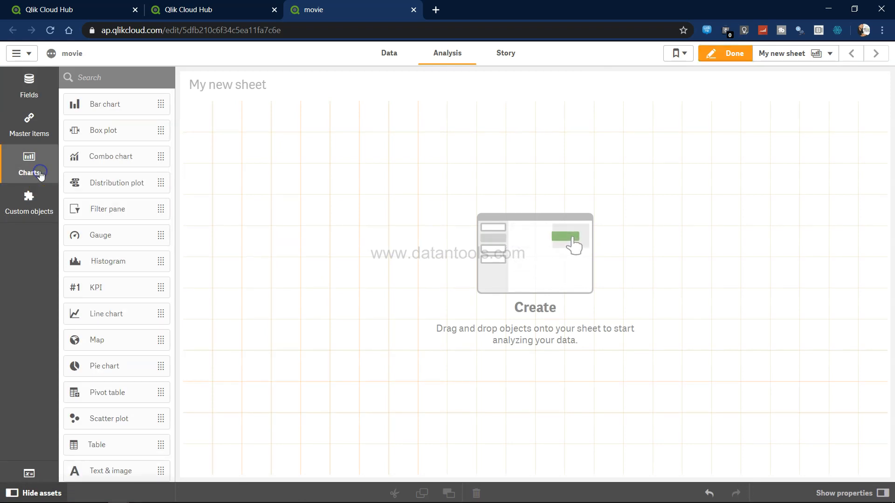
click(31, 168)
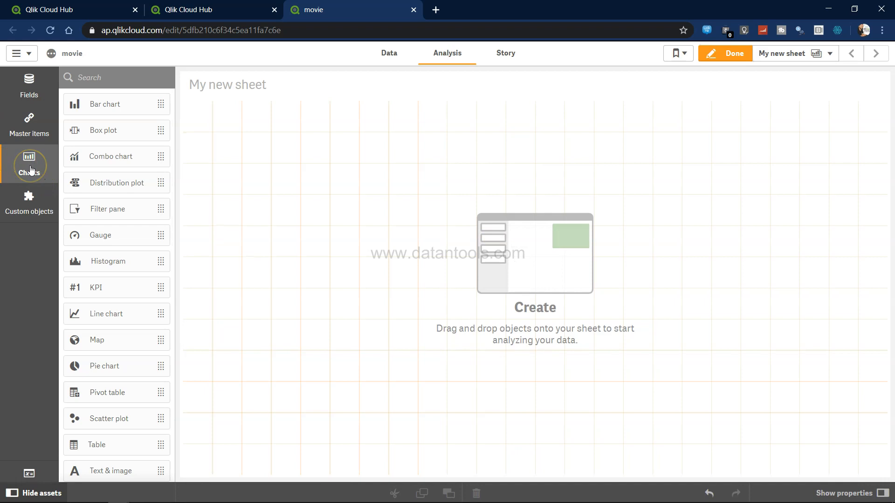
Place four KPI objects side by side across the top of the sheet, resizing the third to match the others
drag(107, 292, 260, 133)
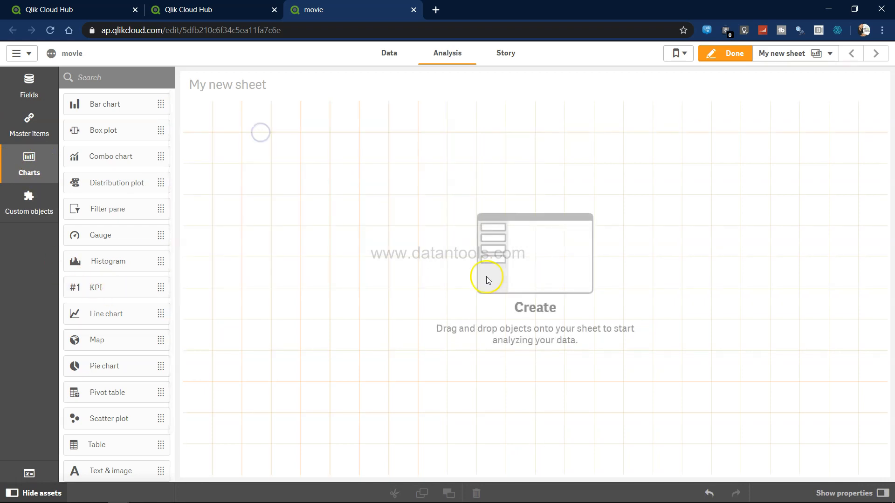
drag(460, 285, 315, 157)
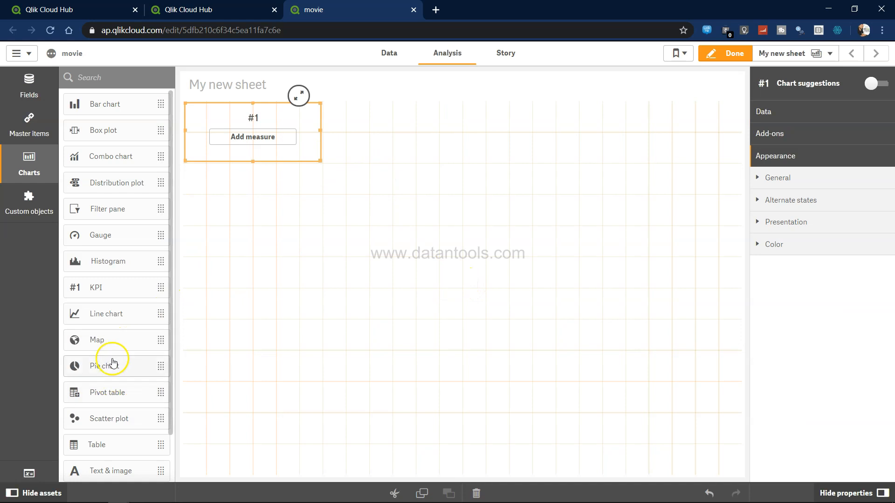
drag(113, 291, 387, 121)
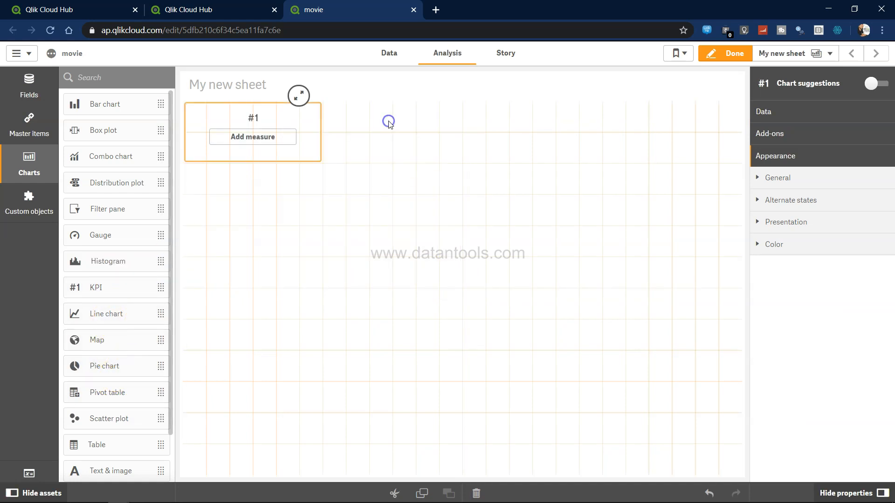
drag(100, 288, 527, 135)
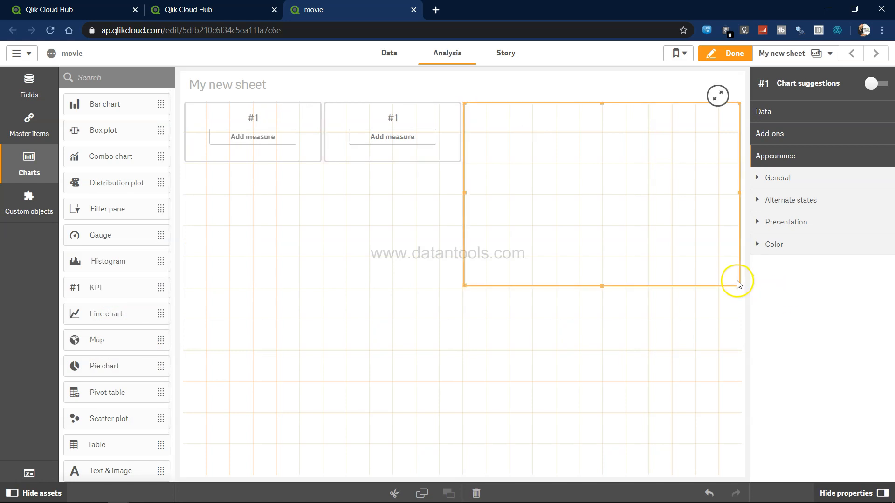
click(742, 287)
click(737, 284)
drag(737, 284, 572, 150)
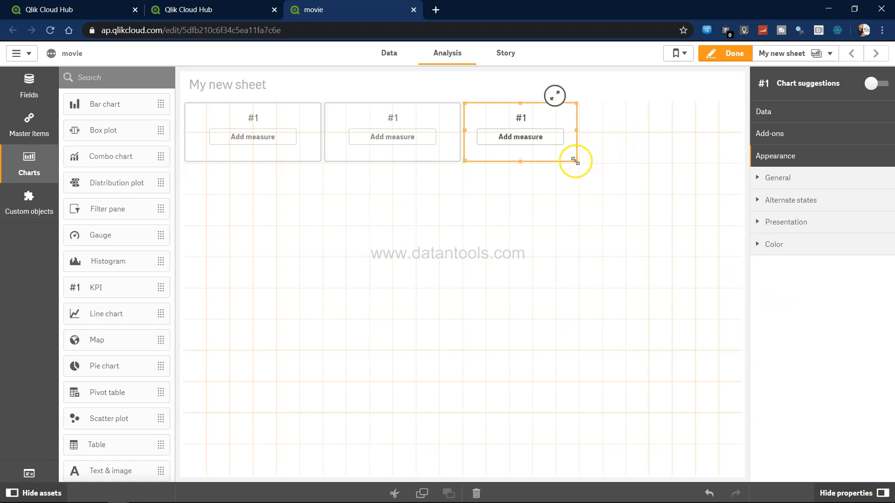
drag(575, 161, 595, 163)
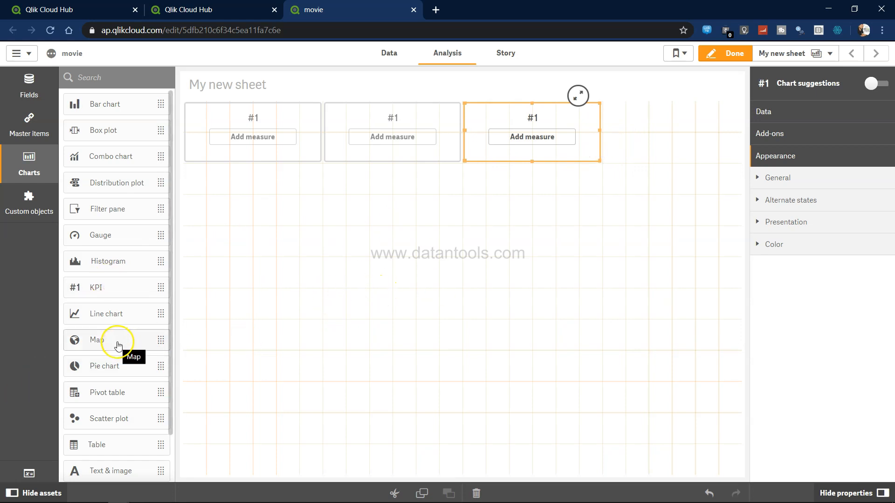
drag(135, 289, 696, 130)
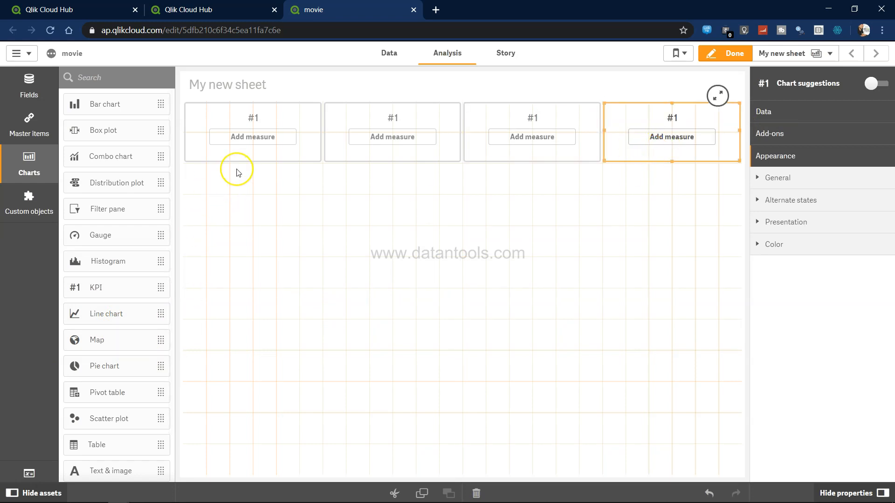
Compare with the Tableau dashboard, then set the first KPI's measure to Avg(duration)
key(alt+Tab)
key(Tab)
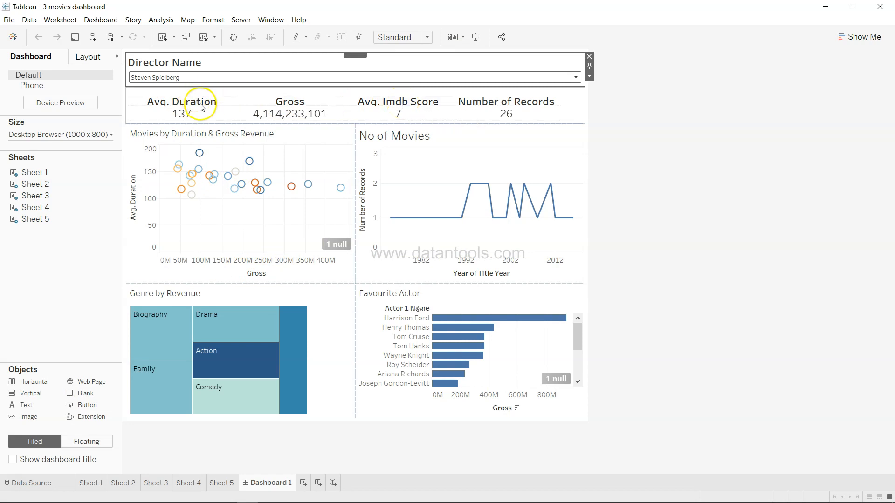
key(alt+Tab)
click(240, 137)
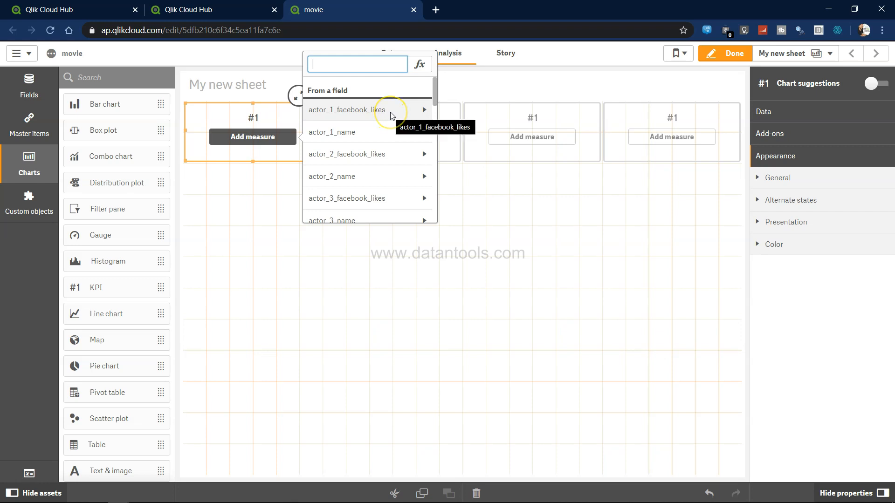
text(du)
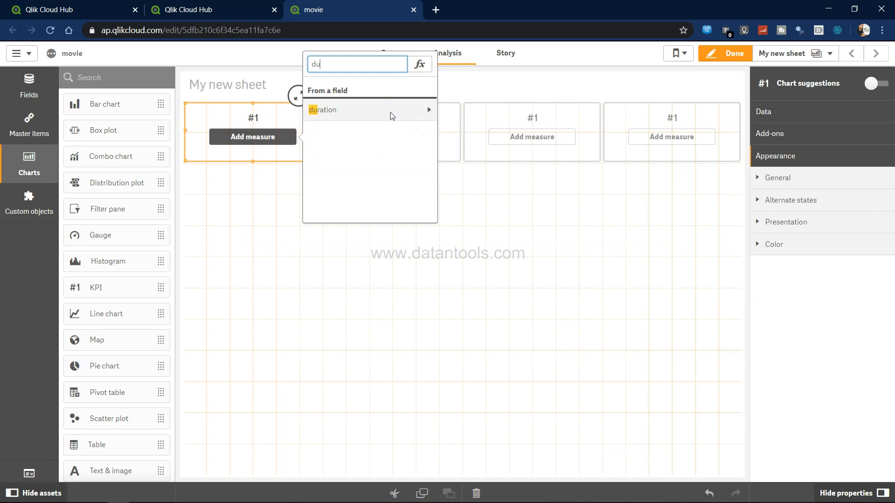
text(r)
click(424, 111)
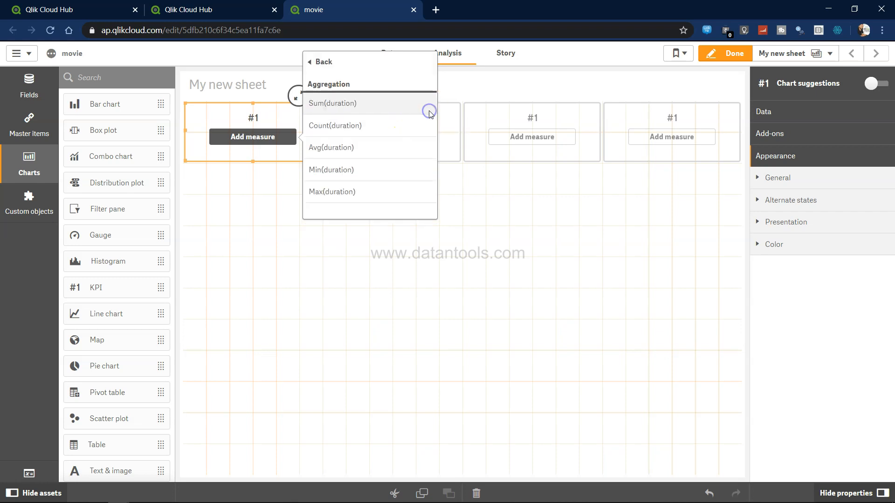
click(350, 148)
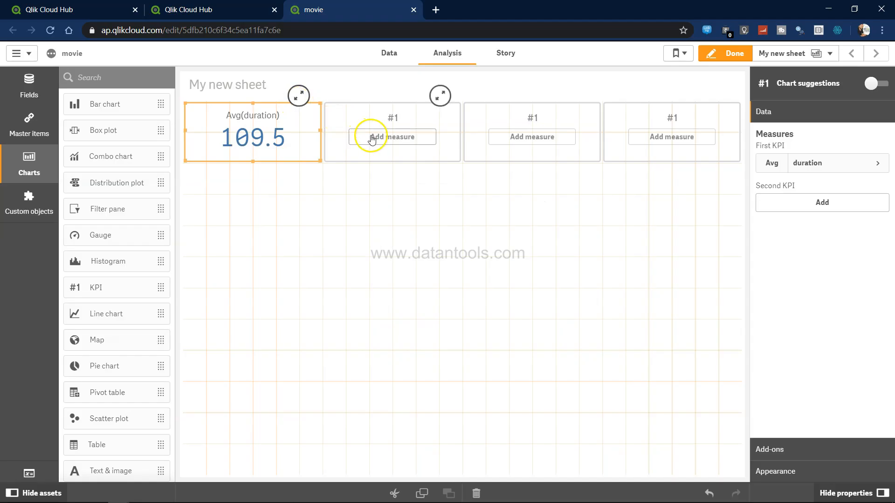
Set the second KPI's measure to Sum(gross)
click(366, 136)
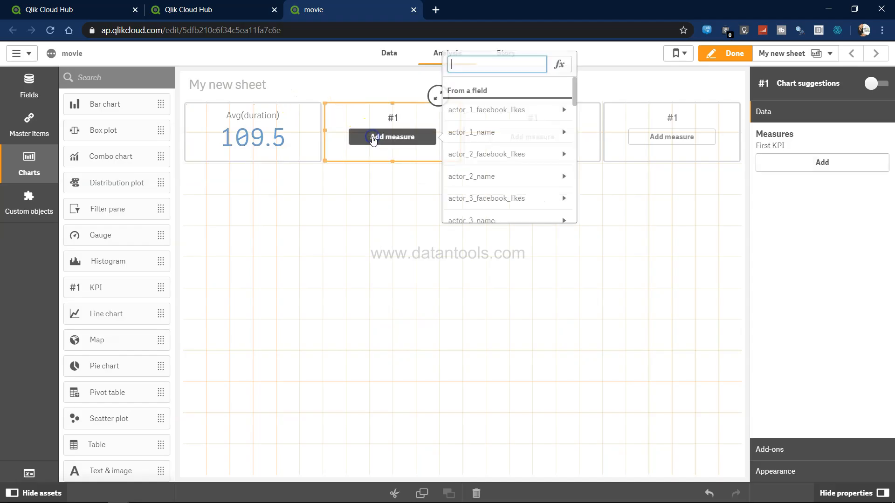
text(gro)
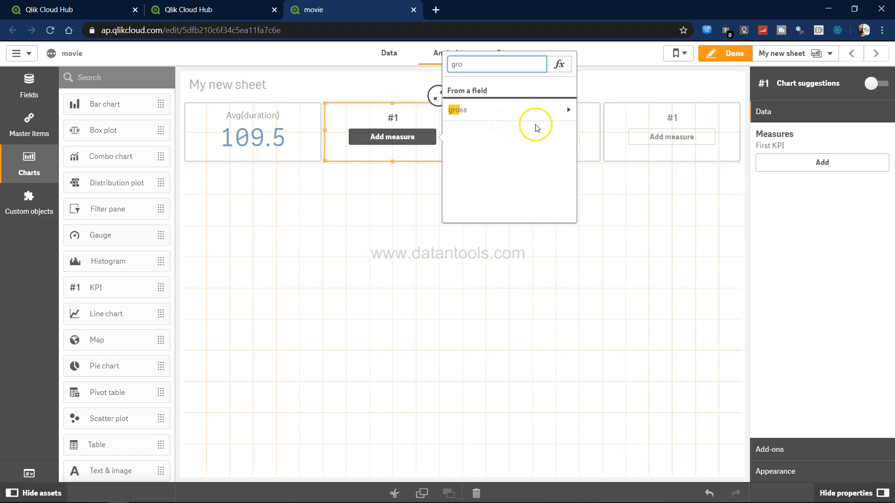
click(565, 110)
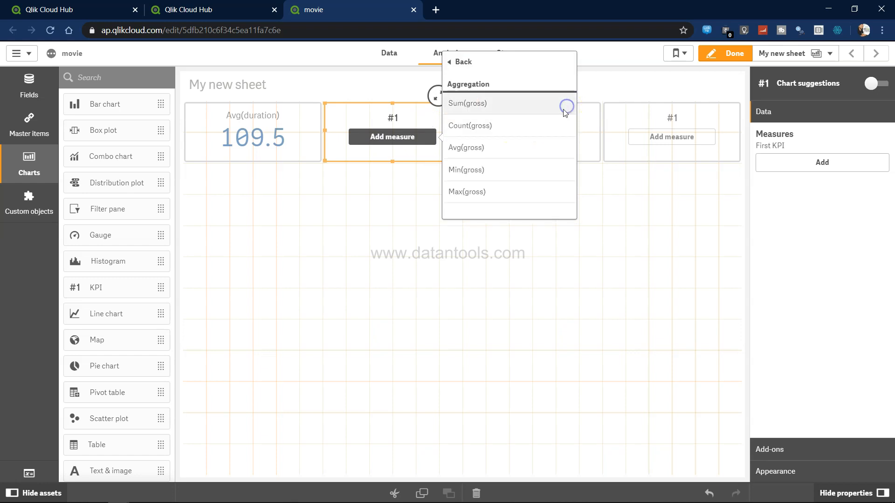
click(485, 105)
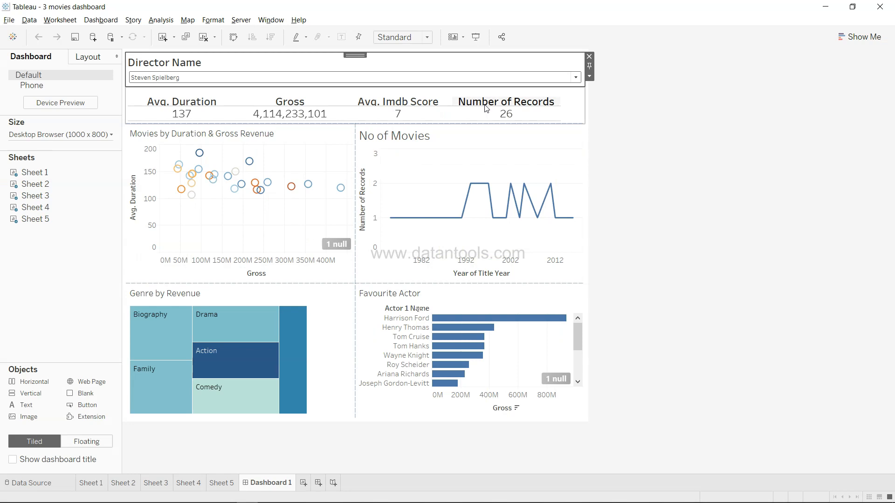
Check the Tableau dashboard again and set the third KPI's measure to Avg(imdb_score)
key(alt+Tab)
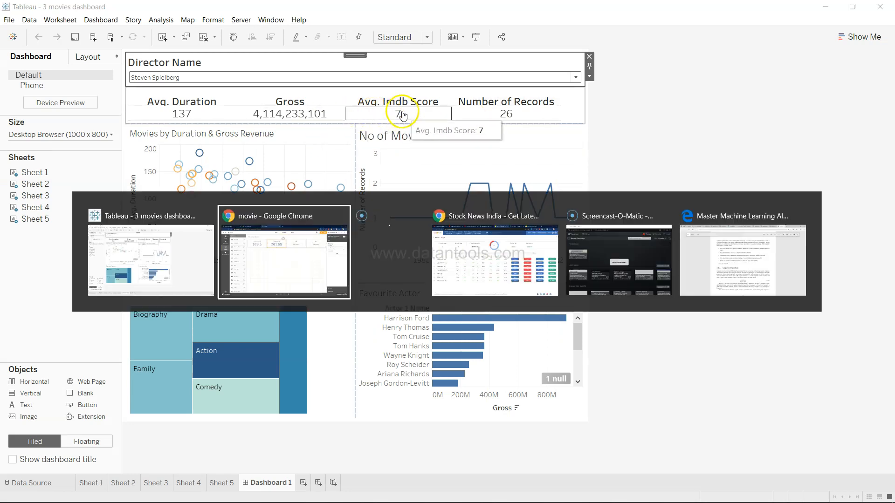
click(532, 137)
text(im)
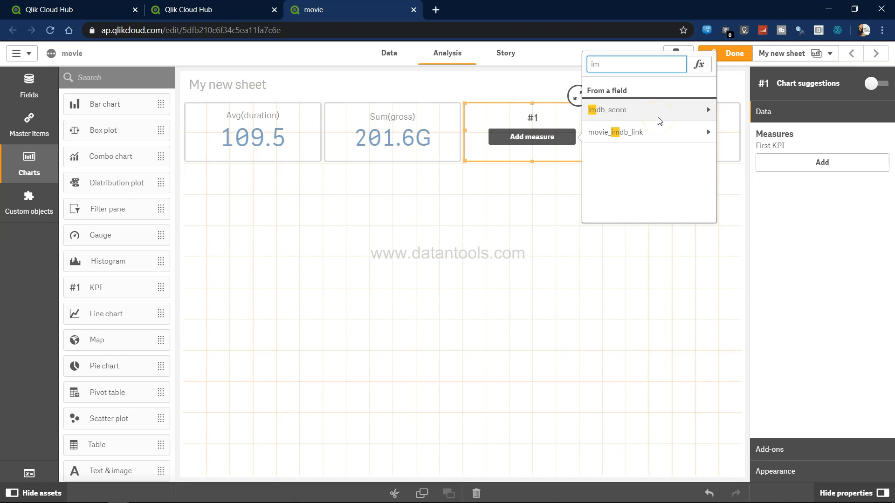
click(705, 112)
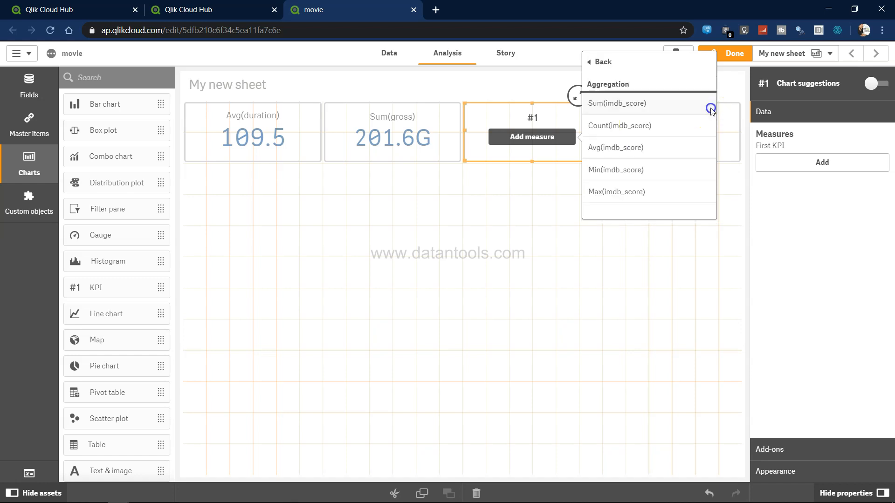
click(617, 148)
Set the fourth KPI's measure to Count(movie_title) by browsing the field list
click(670, 138)
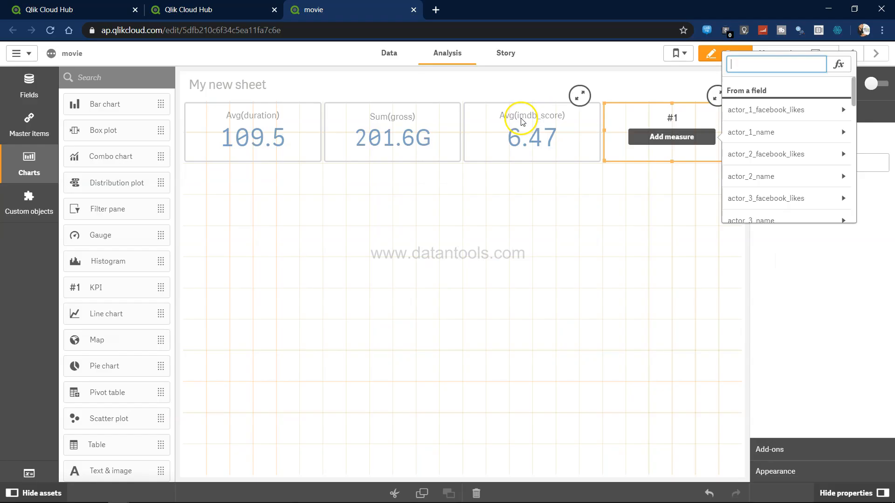
scroll(788, 189, down, 3)
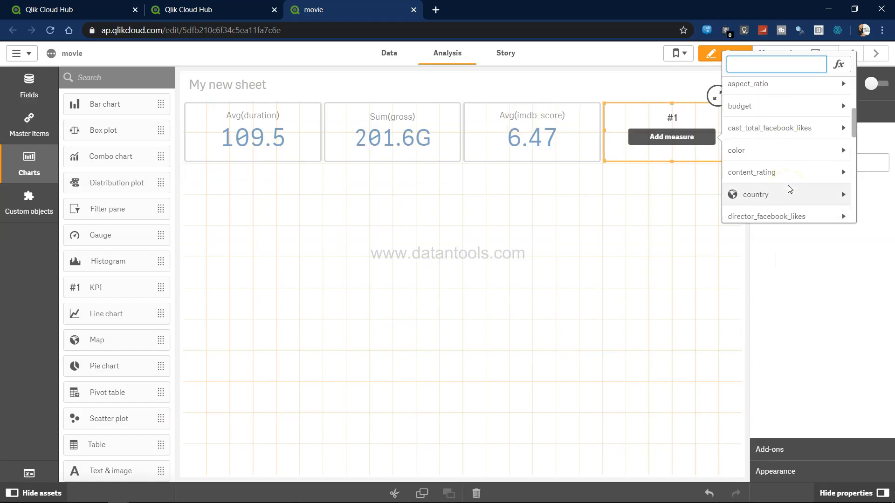
scroll(789, 188, down, 3)
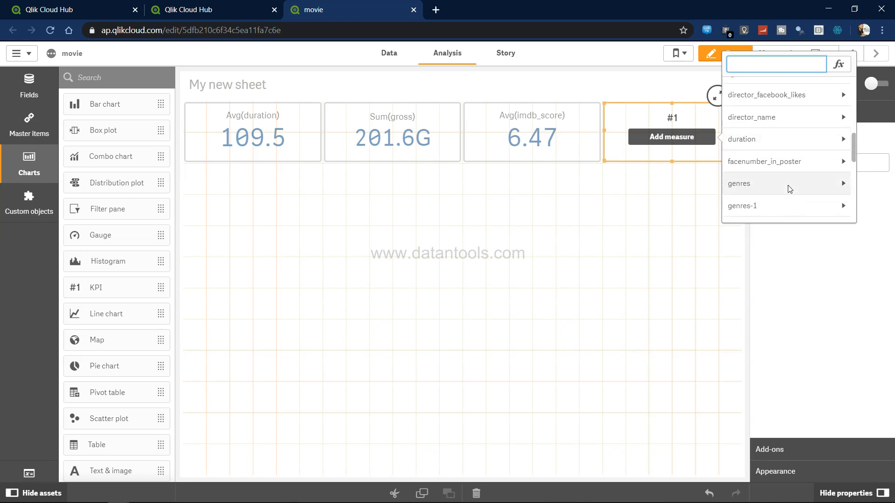
scroll(789, 189, down, 3)
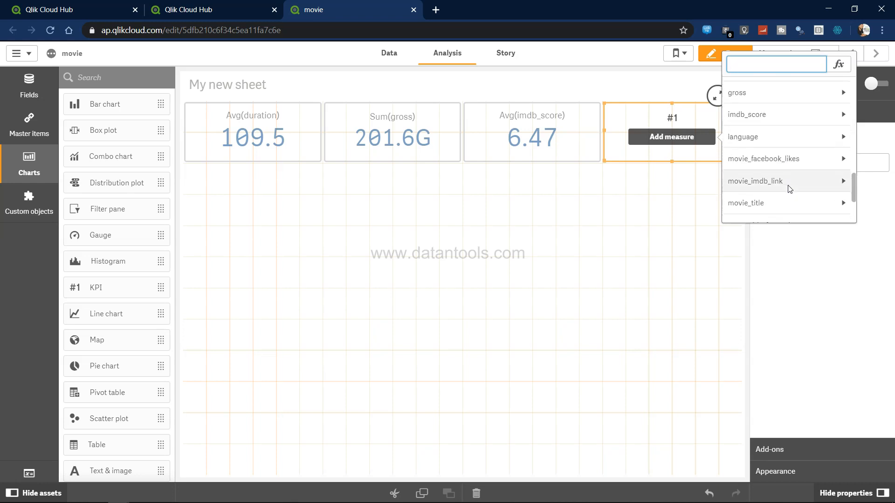
scroll(789, 189, down, 1)
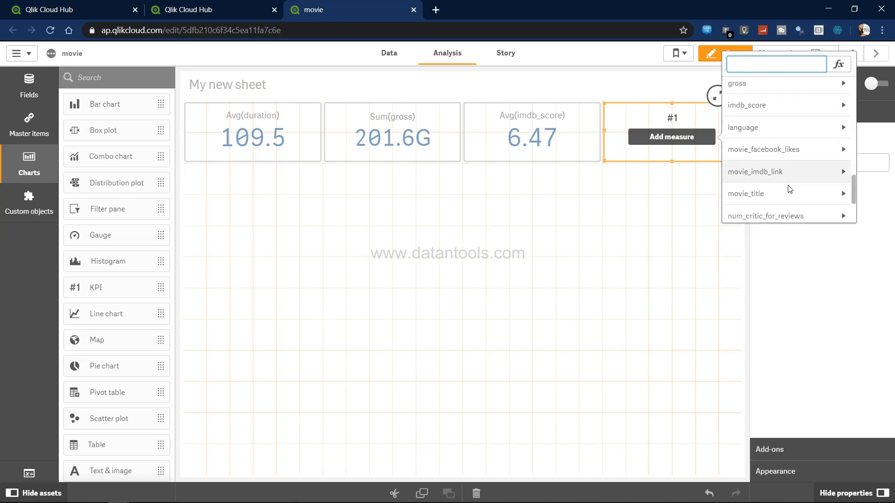
click(839, 203)
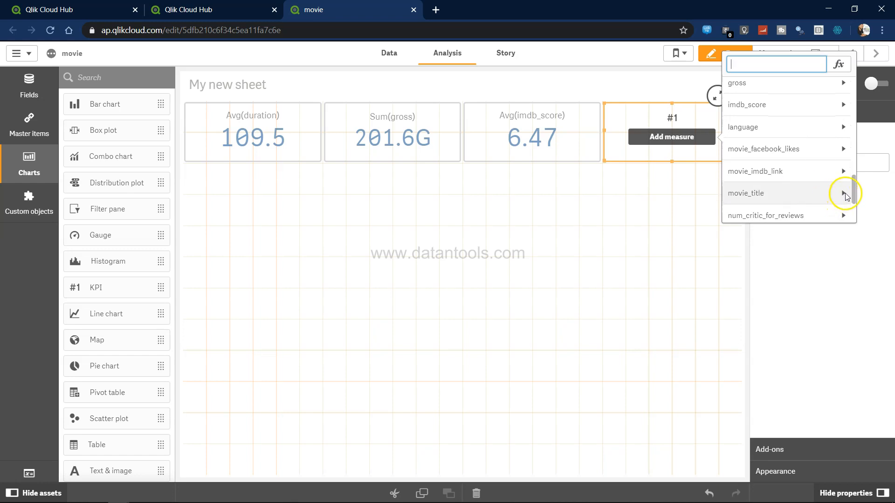
click(844, 193)
click(775, 124)
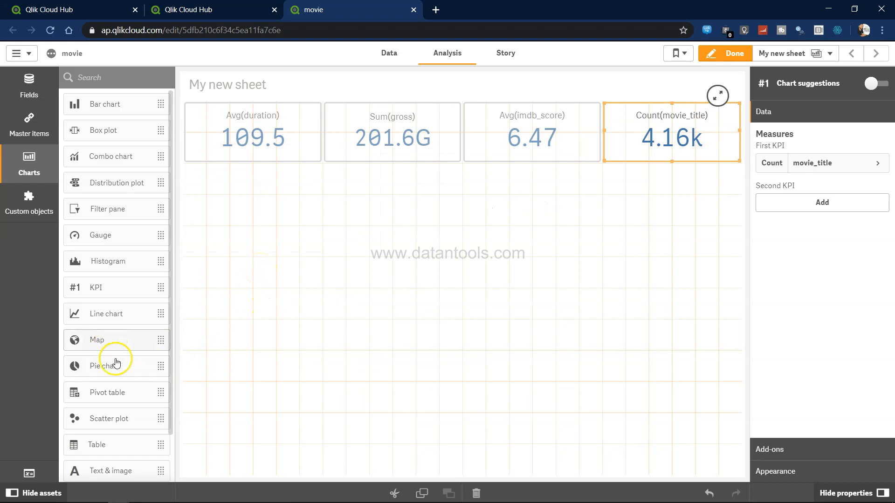
Place a scatter plot below the first two KPIs and set its X-axis measure to Avg(duration)
drag(116, 431, 265, 250)
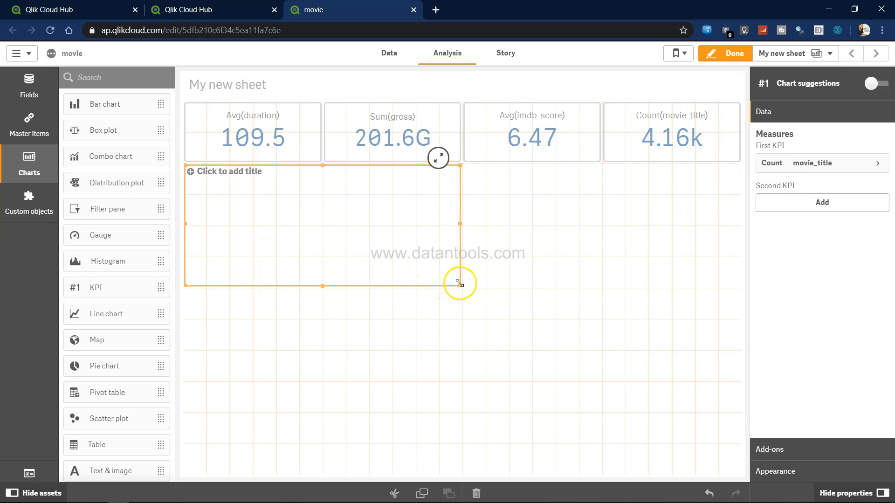
drag(460, 292, 463, 310)
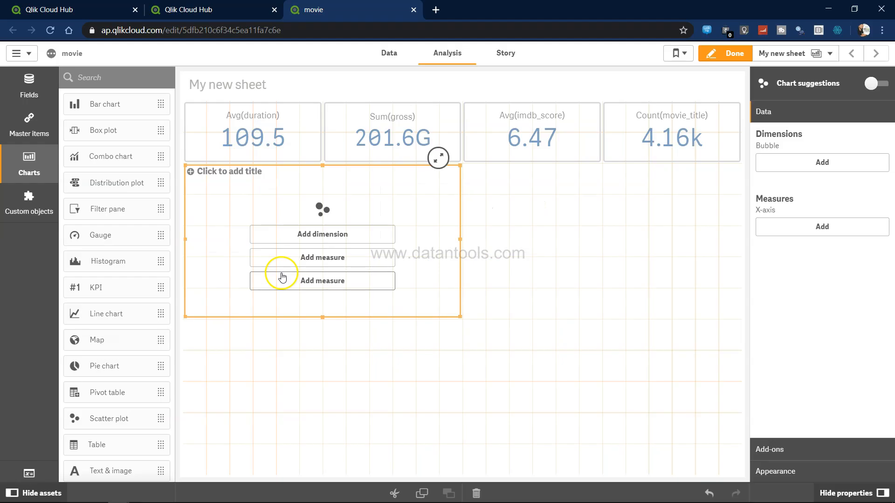
click(309, 257)
text(du)
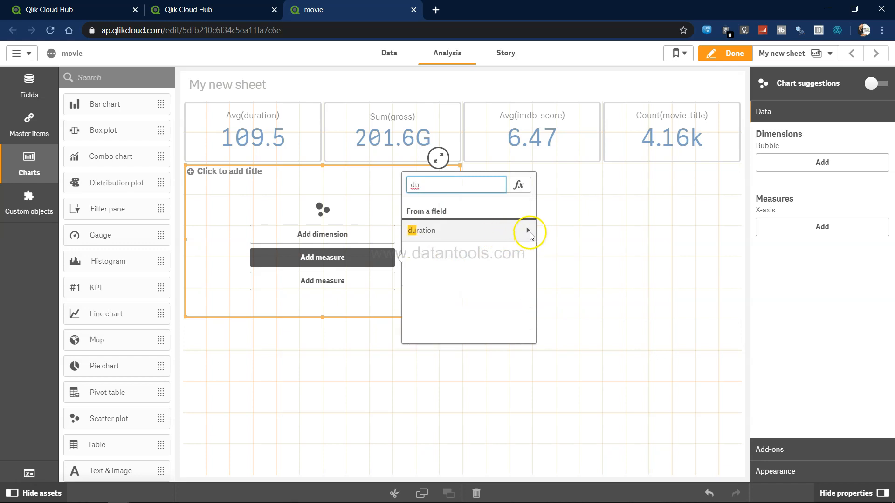
click(528, 230)
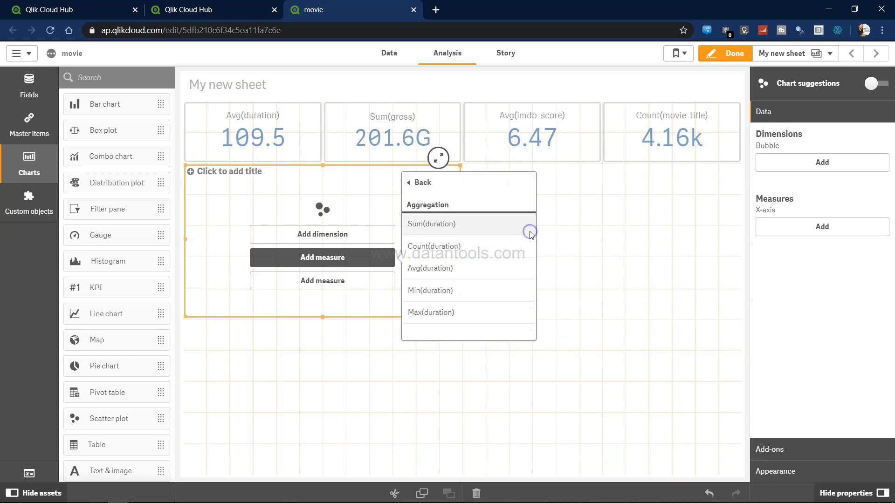
click(459, 269)
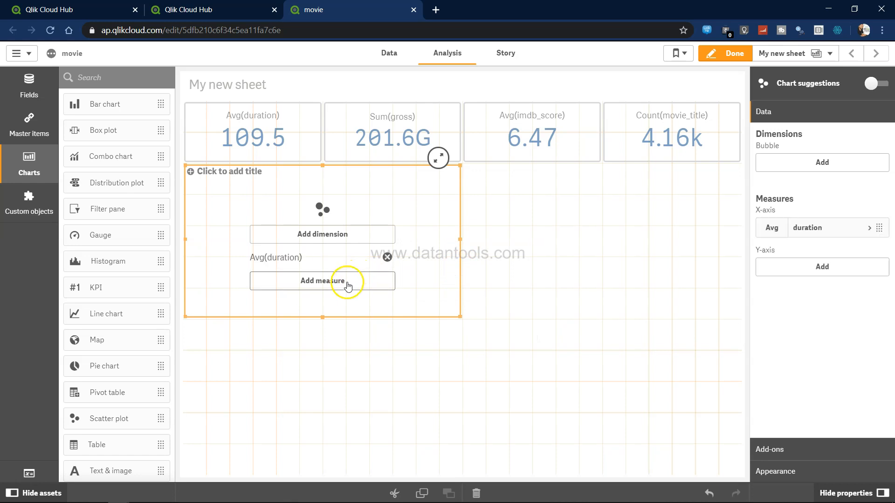
Set the scatter plot's Y-axis measure to Sum(gross)
click(347, 281)
text(gro)
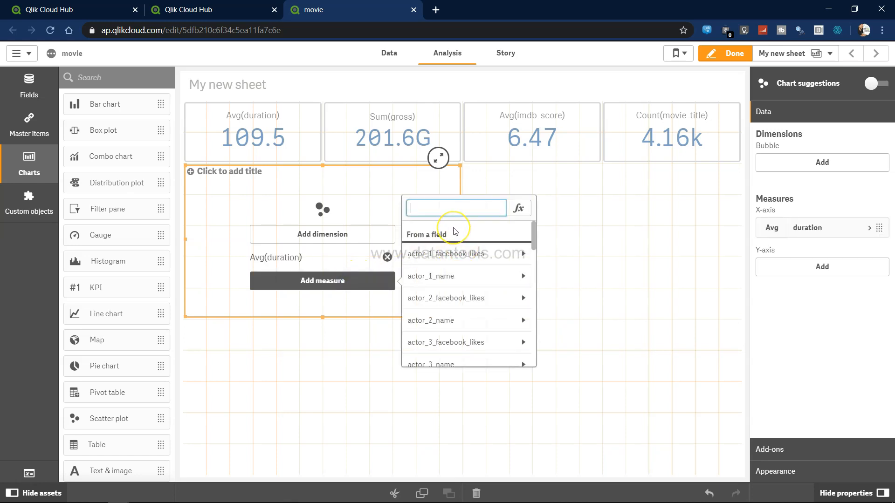
click(528, 252)
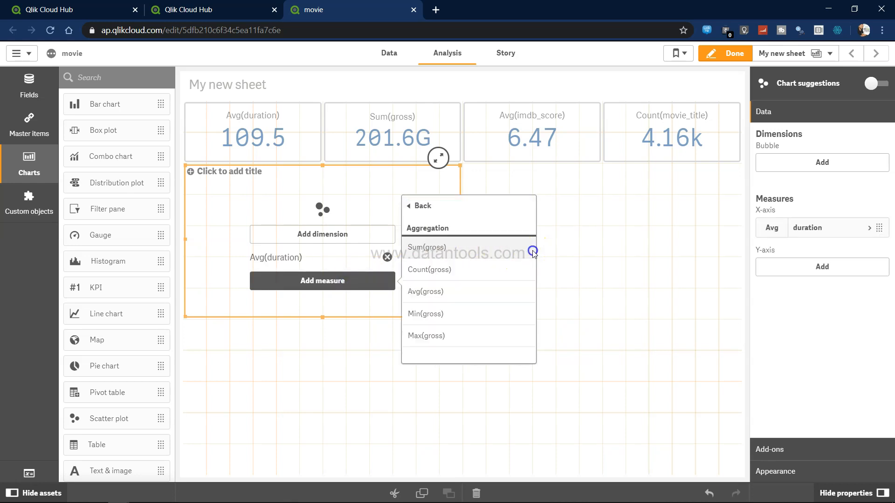
click(479, 254)
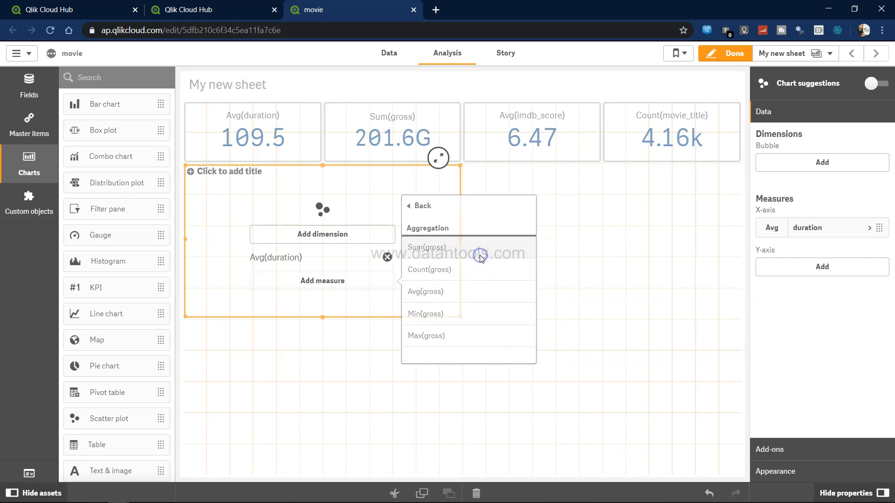
Set the scatter plot's bubble dimension to movie_title
click(346, 234)
text(movi)
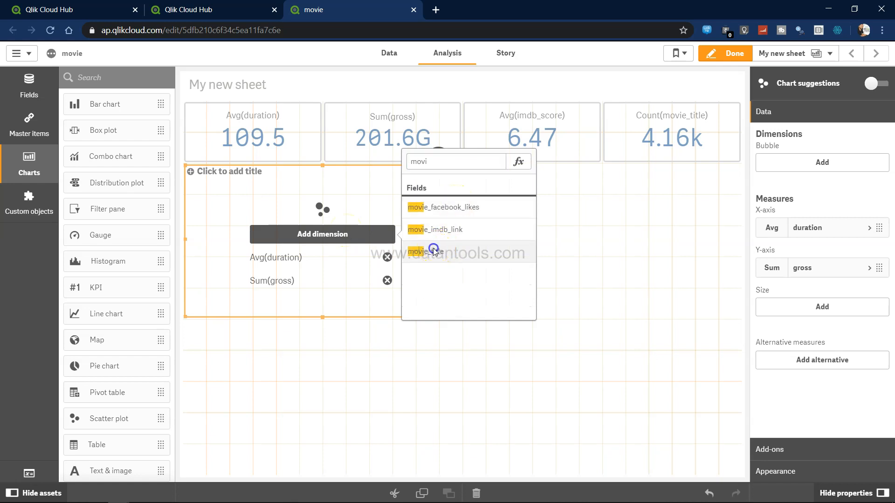
click(433, 251)
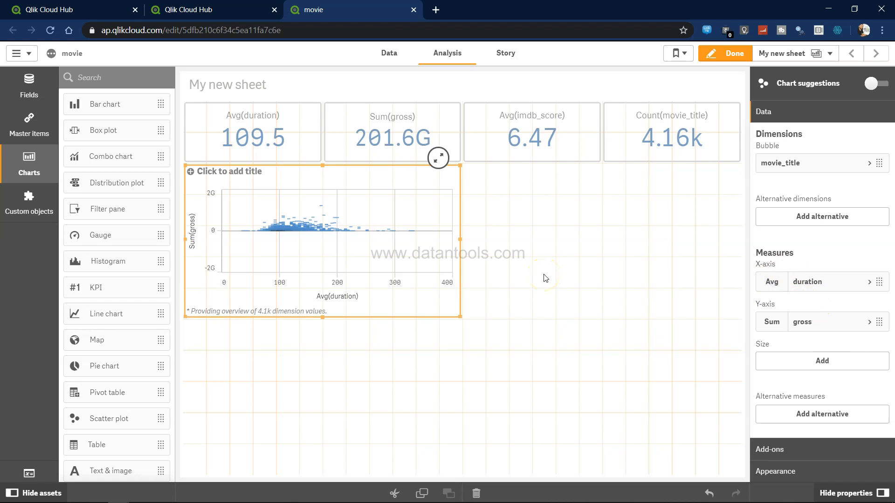
Compare with the Tableau dashboard, then place a line chart beside the scatter plot and stretch it to the same height
key(alt+Tab)
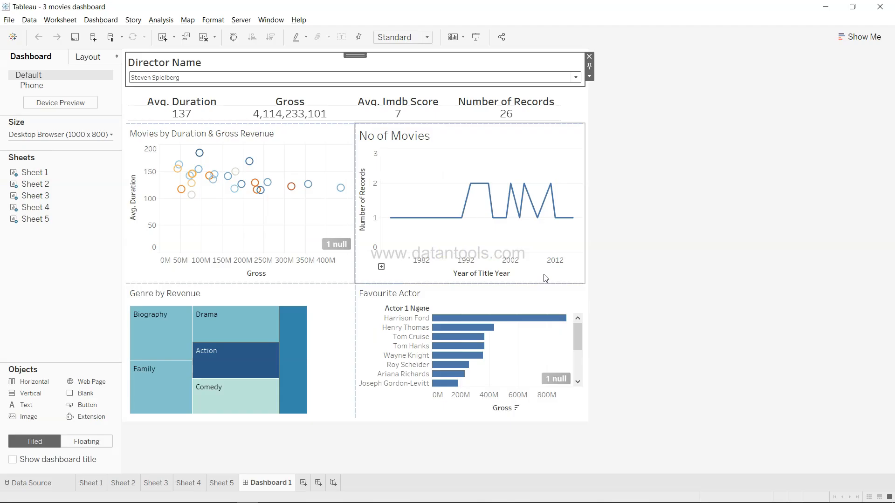
key(alt+Tab)
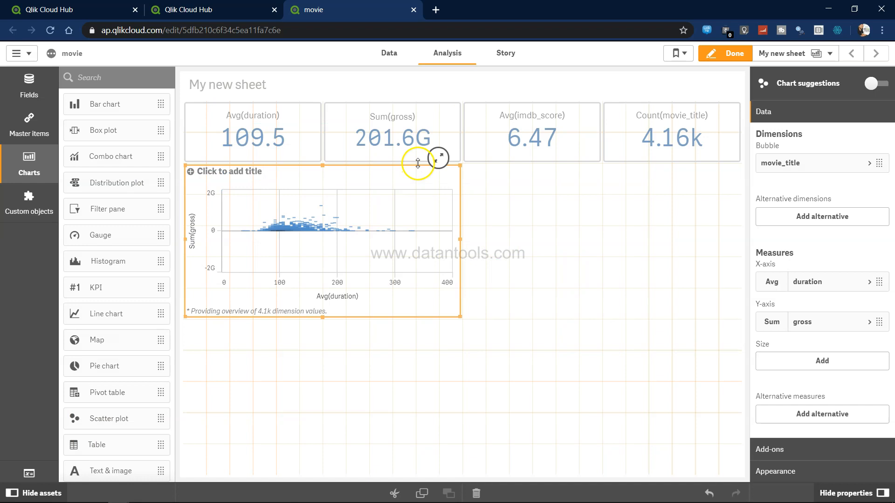
drag(117, 317, 566, 251)
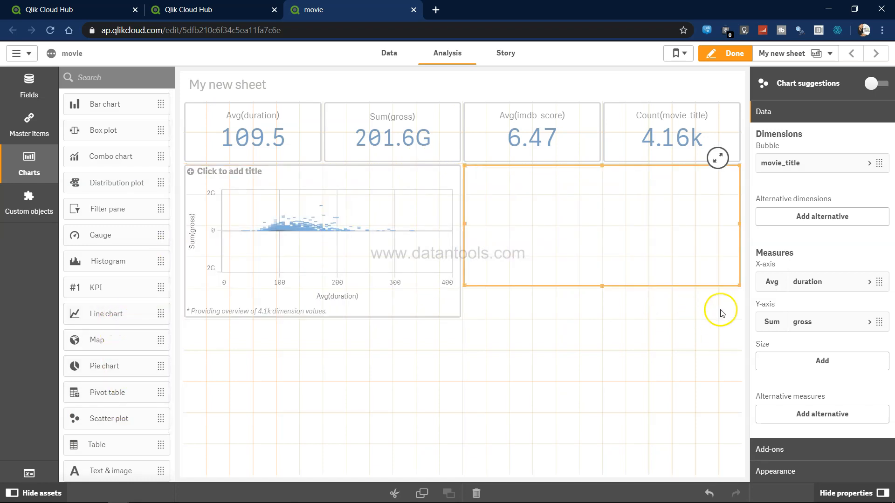
drag(740, 286, 742, 306)
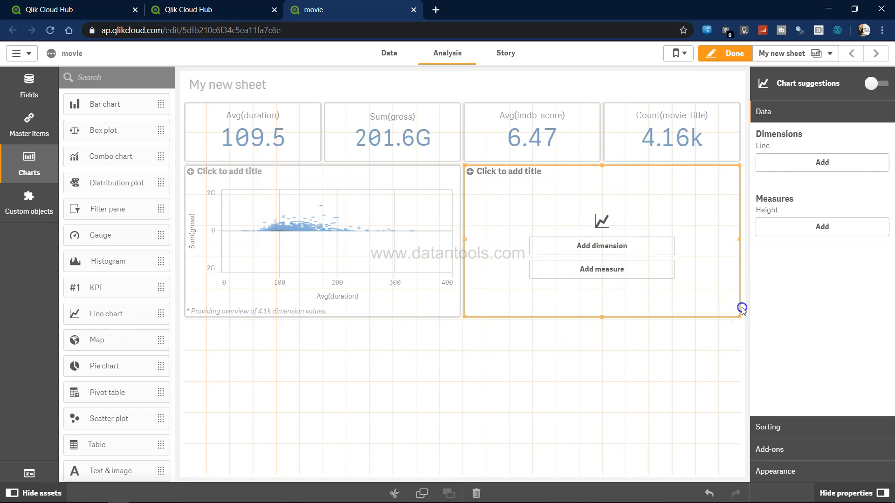
Set the line chart's dimension to title_year
click(592, 246)
text(ye)
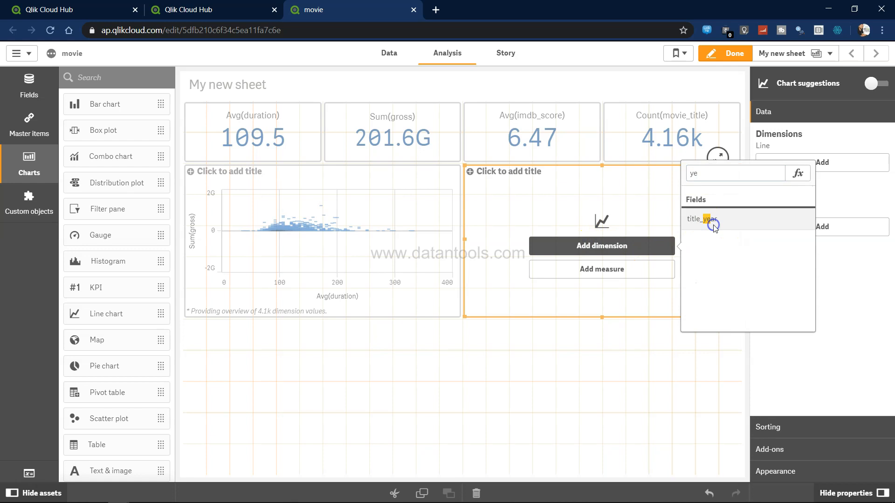
click(714, 226)
Set the line chart's measure to Count(movie_title) by searching the movie fields
click(617, 270)
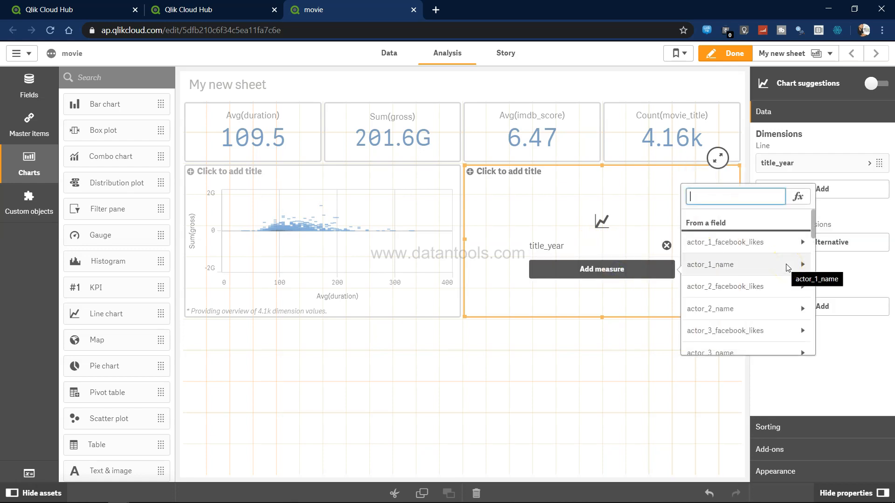
text(cou)
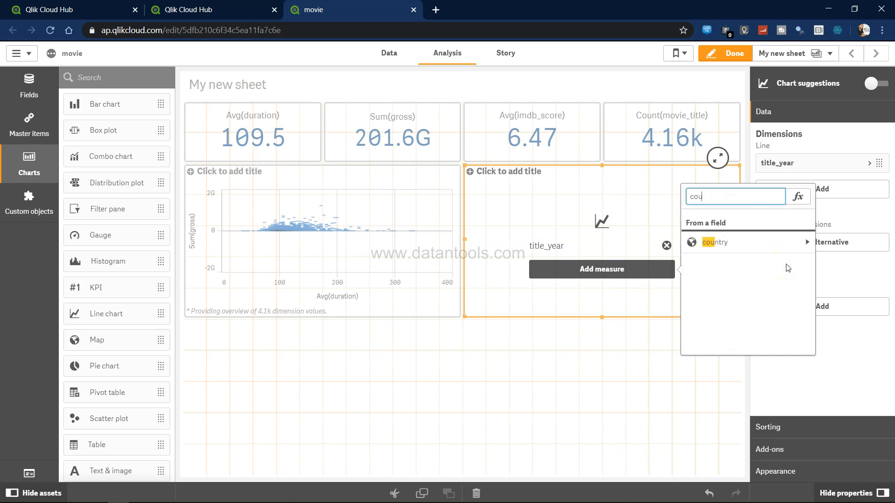
key(BackSpace)
key(BackSpace)
key(BackSpace)
text(mo)
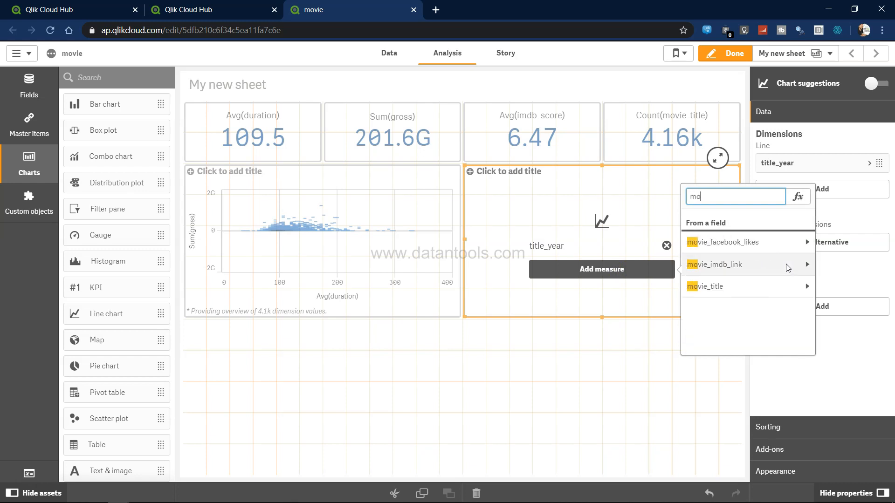
click(797, 286)
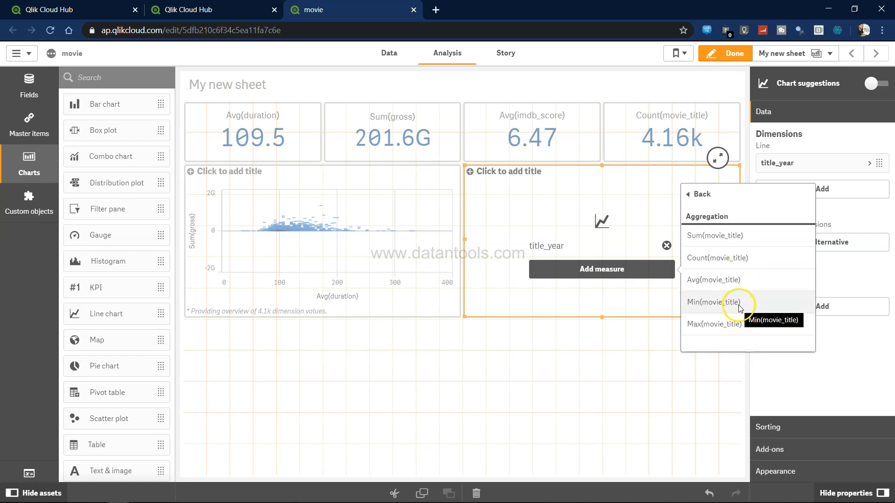
click(736, 258)
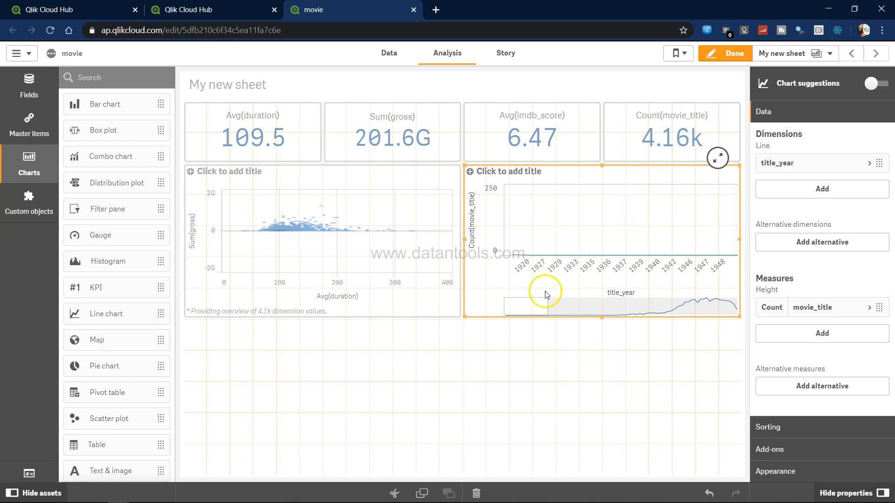
drag(535, 304, 611, 312)
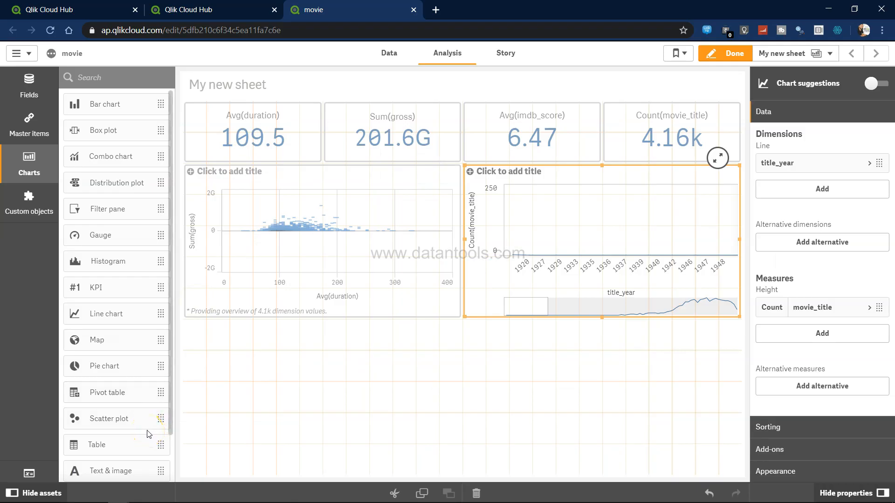
Place a treemap below the scatter plot and set its dimension to genres-1
scroll(148, 434, down, 2)
drag(130, 437, 301, 396)
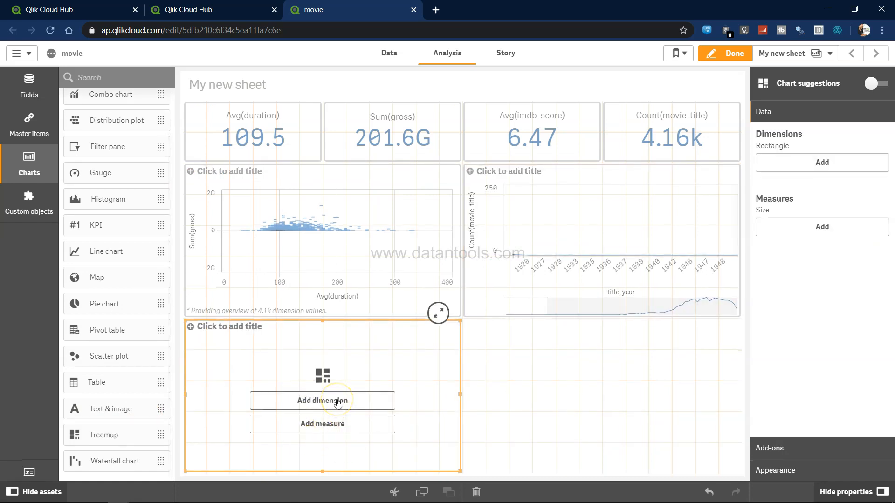
click(337, 402)
text(gen)
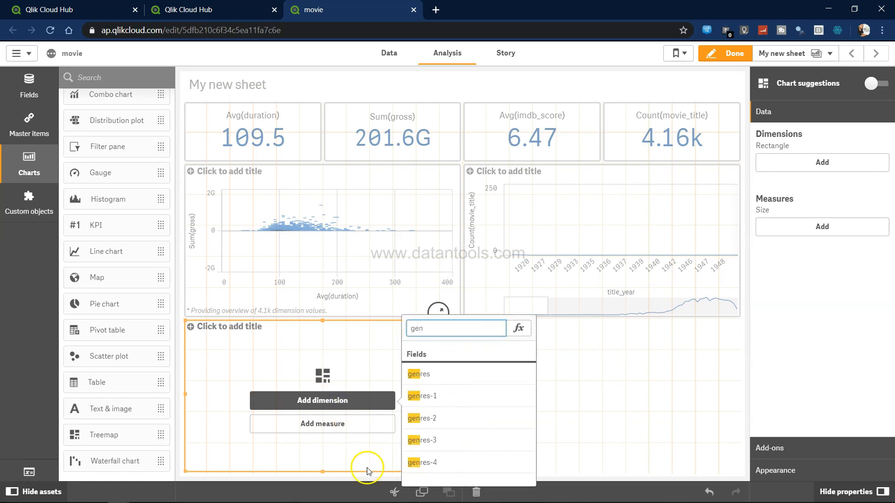
click(436, 396)
Set the treemap's measure to Sum(gross)
click(343, 425)
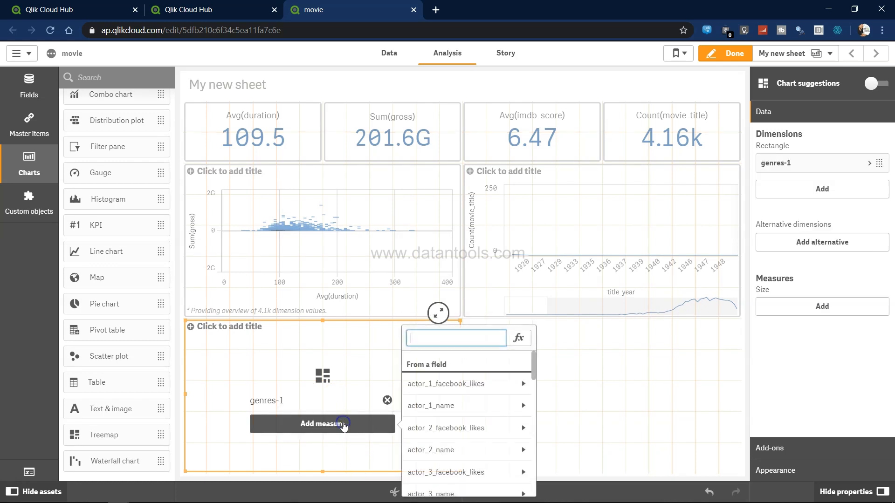
text(gro)
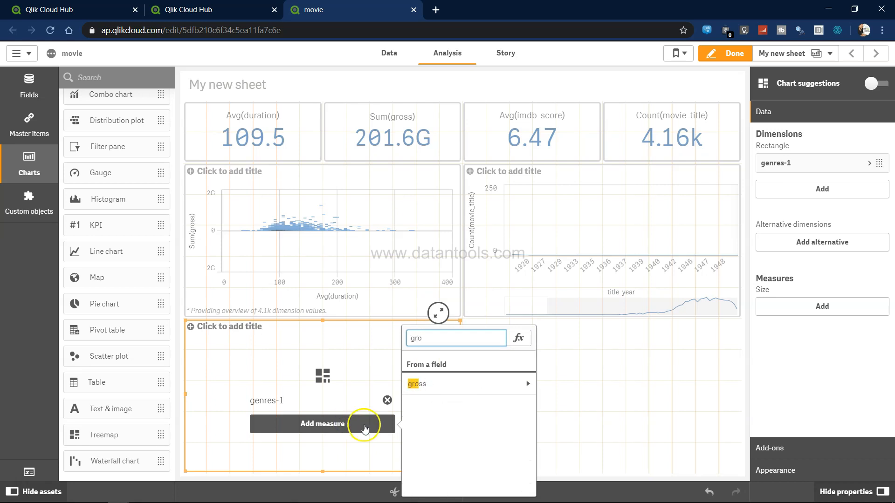
click(526, 384)
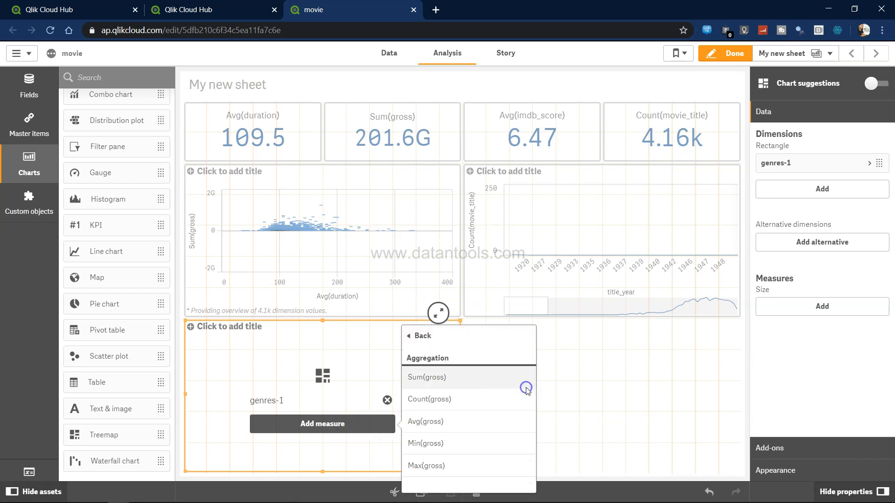
click(445, 376)
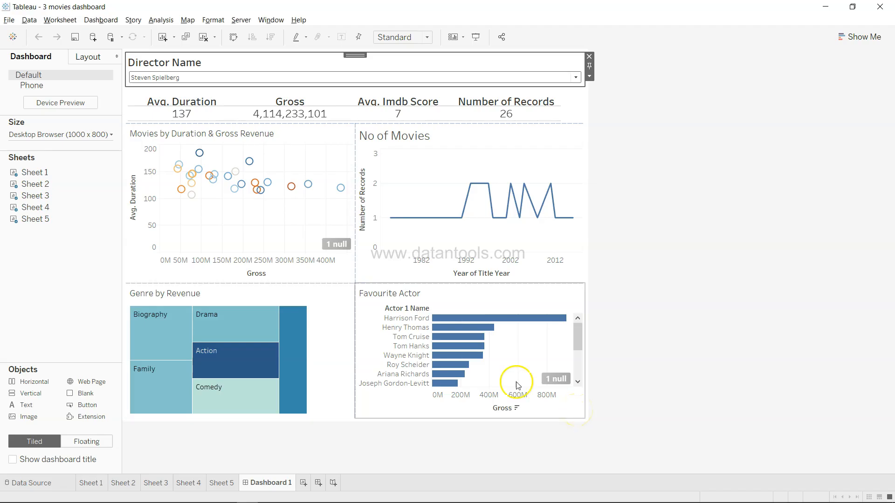
Check the Tableau dashboard again and place a bar chart to the right of the treemap
key(alt+Tab)
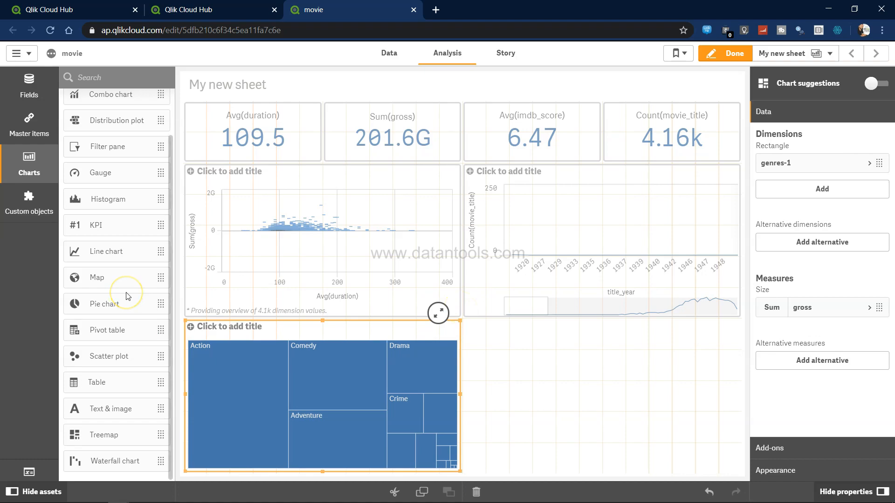
key(alt+Tab)
key(alt+Tab)
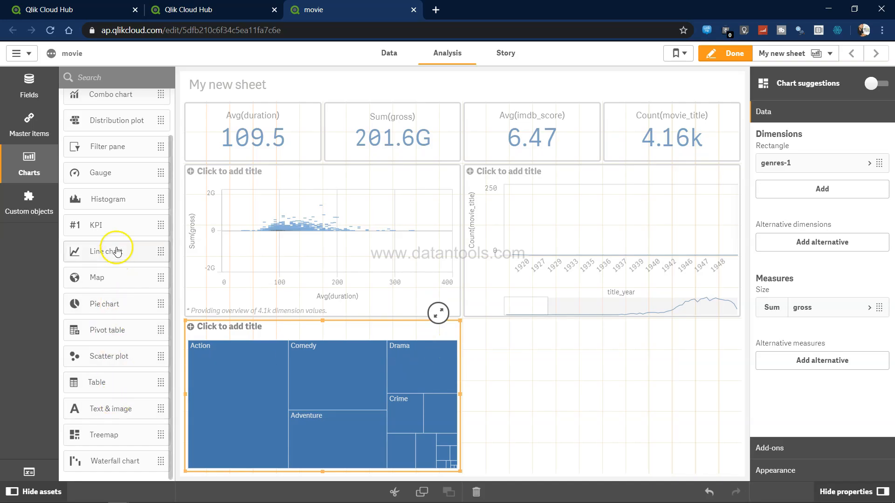
scroll(132, 212, up, 2)
drag(124, 104, 630, 420)
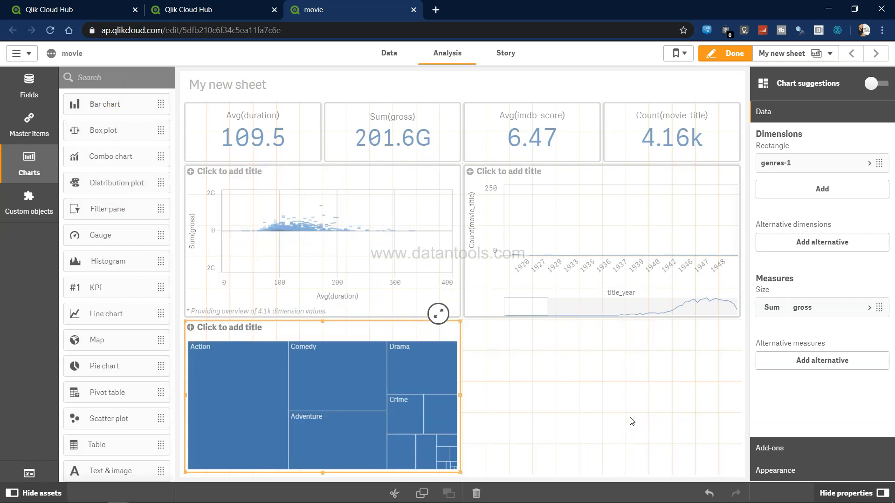
click(615, 406)
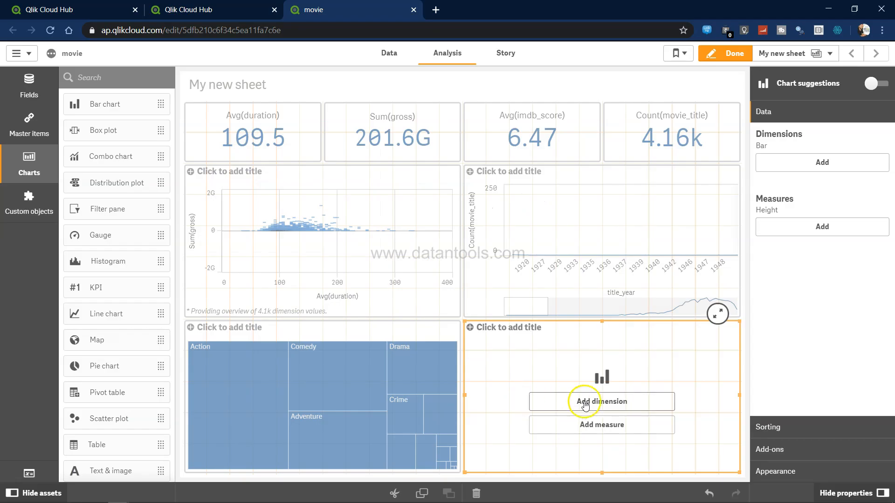
Set the bar chart's dimension to actor_1_name
click(586, 403)
text(acto)
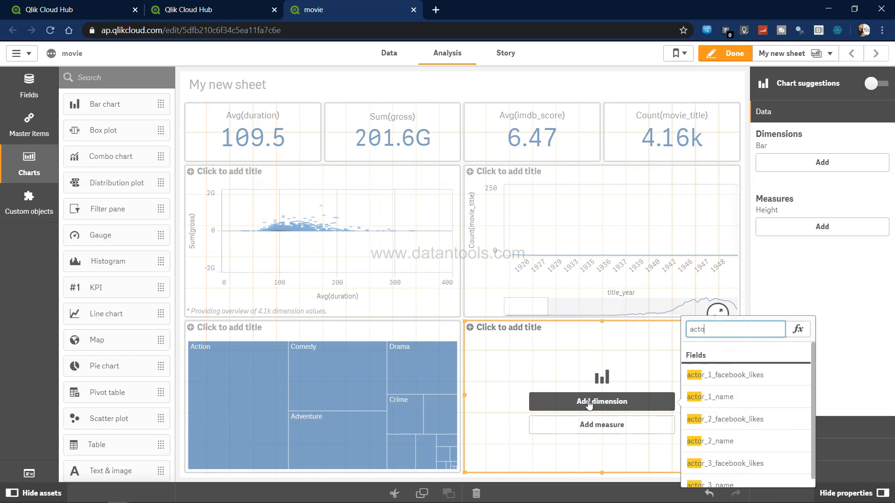
click(620, 430)
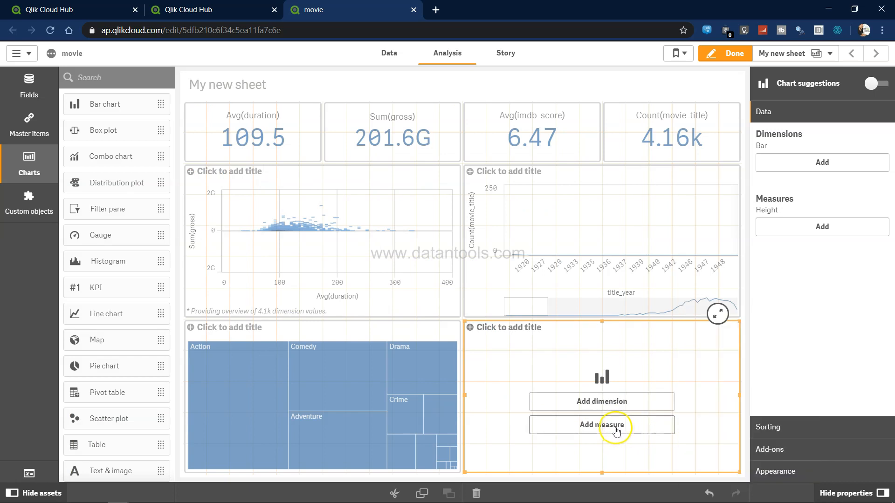
Set the bar chart's measure to Sum(gross)
click(616, 425)
text(gr)
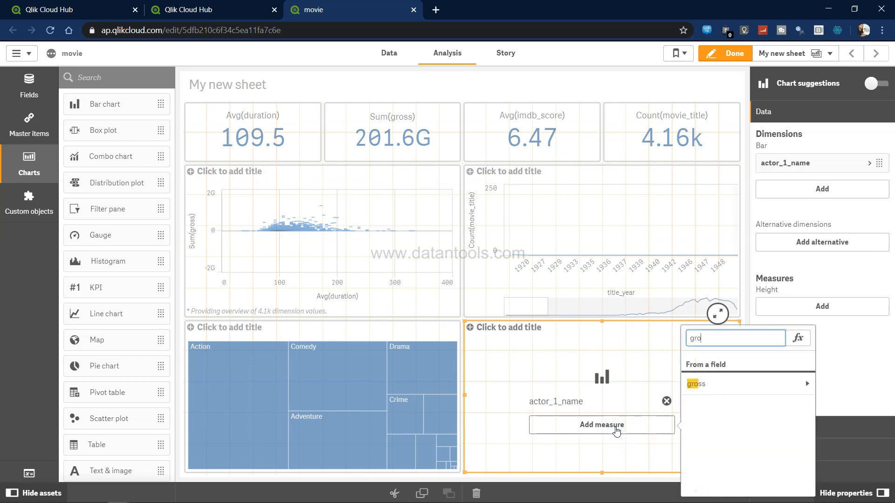
text(o)
click(755, 383)
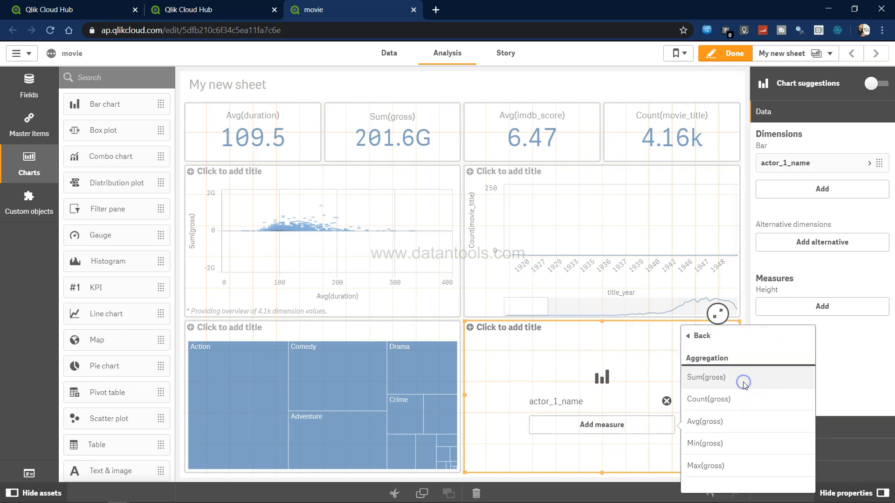
click(744, 382)
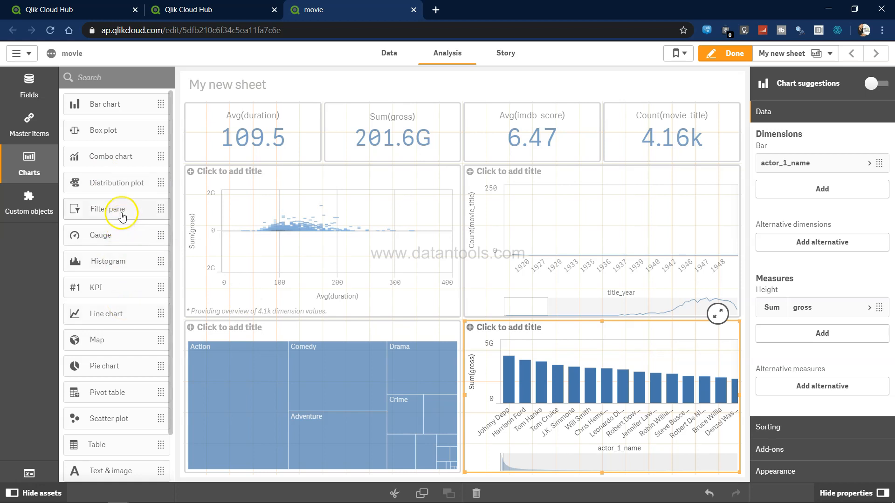
Add a filter pane in the top-left corner above the Avg(duration) KPI
drag(131, 205, 198, 133)
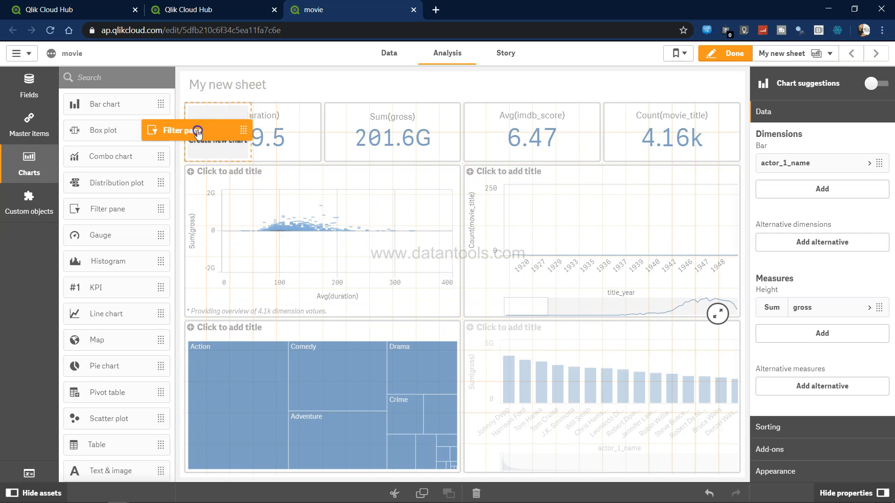
drag(197, 133, 262, 114)
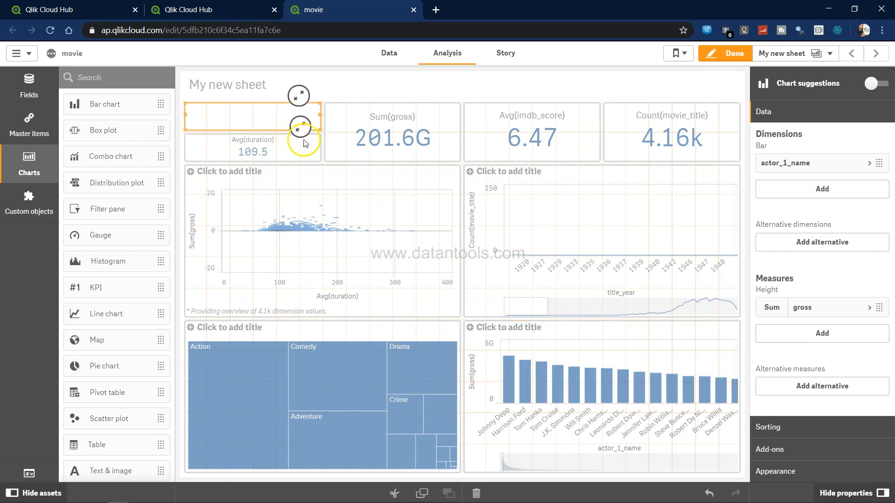
Shorten the scatter plot and line chart by lowering their top edges
click(329, 166)
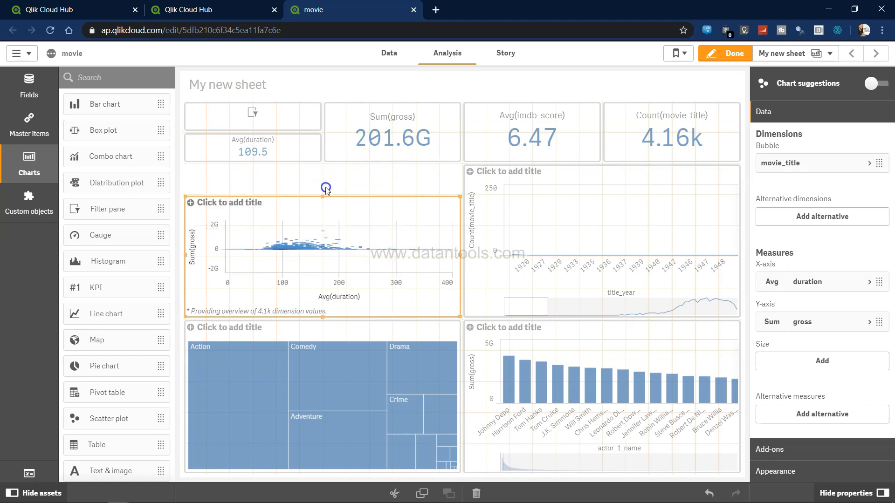
click(597, 197)
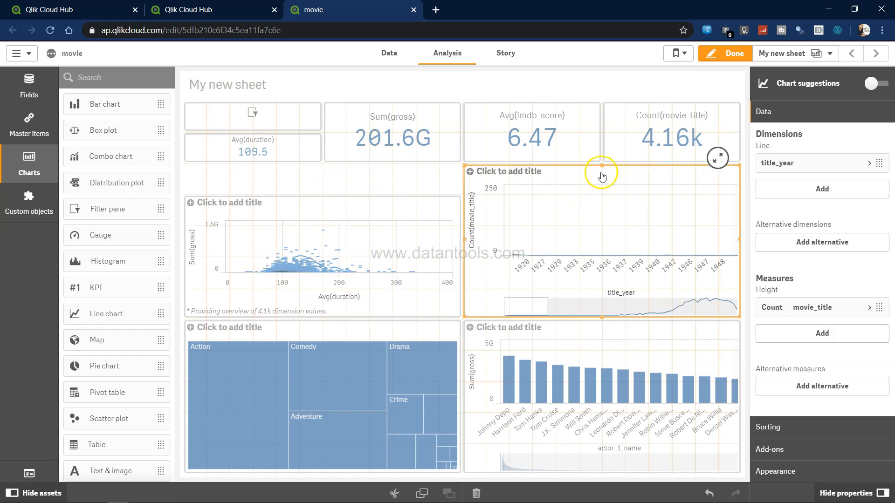
drag(602, 167, 603, 191)
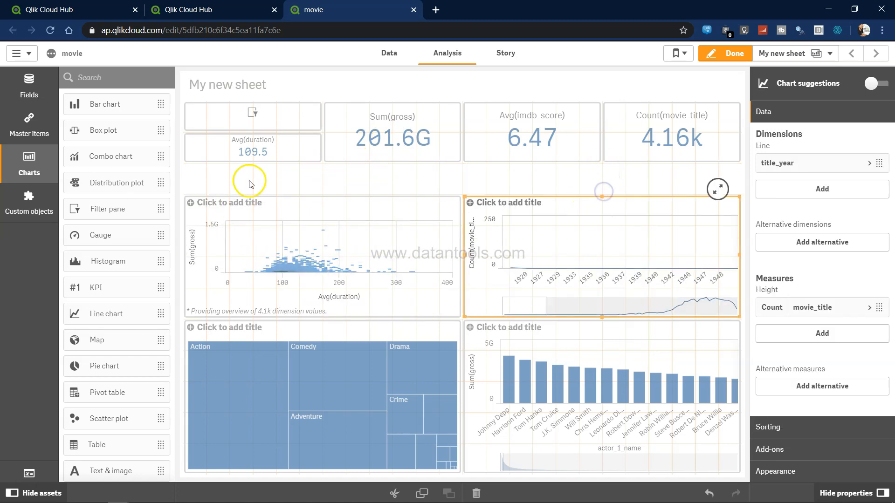
Stretch the Avg(duration) KPI down and move the Sum(gross) KPI beside it, sizing both to fill the row beneath the filter pane
click(260, 157)
drag(252, 162, 253, 192)
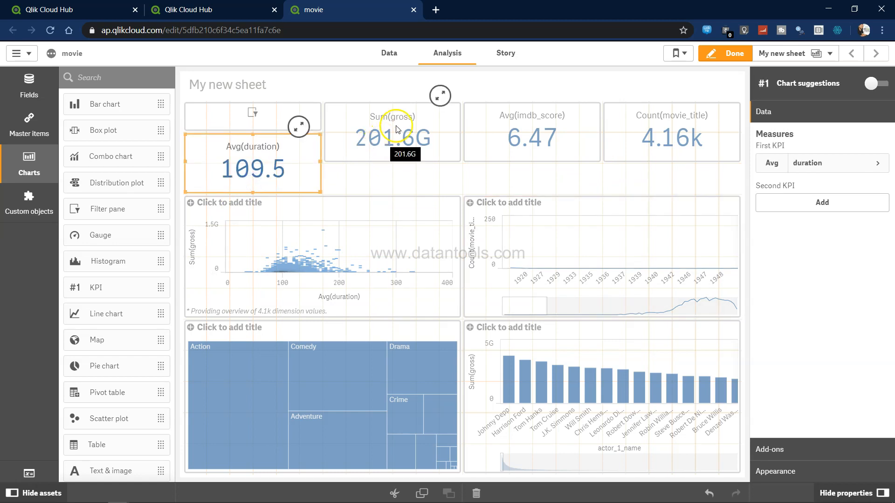
drag(402, 122, 407, 182)
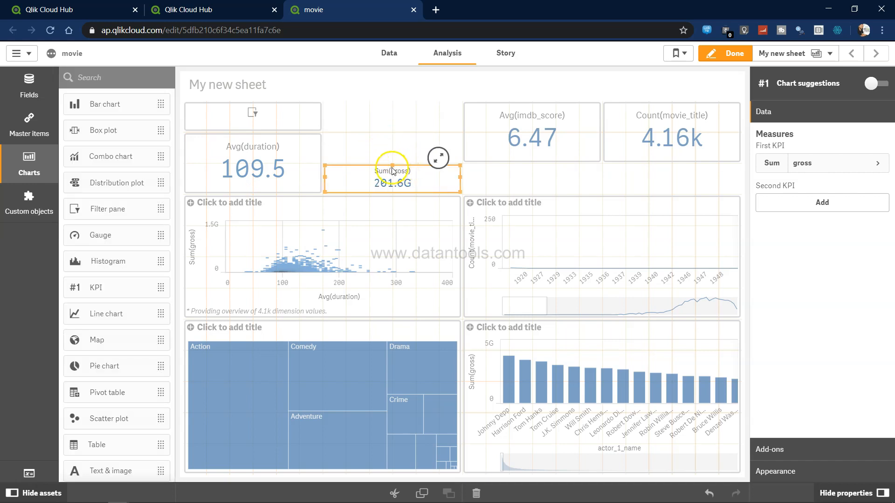
drag(394, 163, 393, 135)
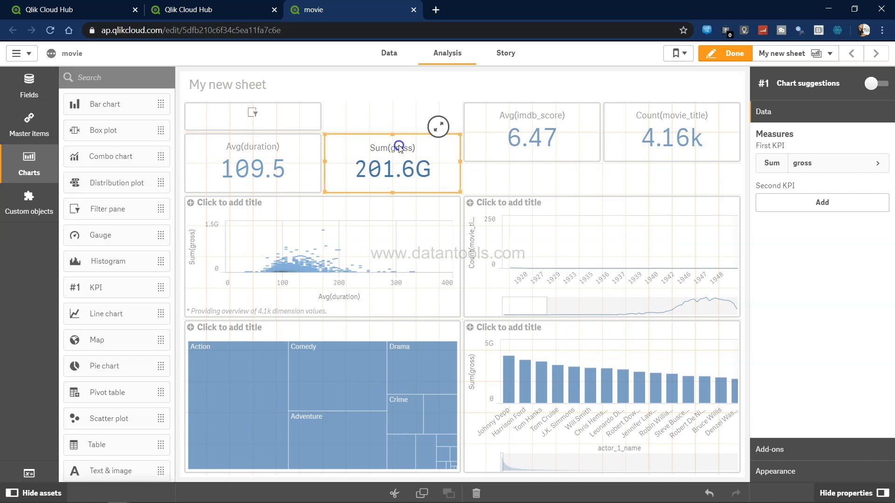
Move the Avg(imdb_score) and Count(movie_title) KPIs down into the same row, matching the other KPIs' height
click(528, 136)
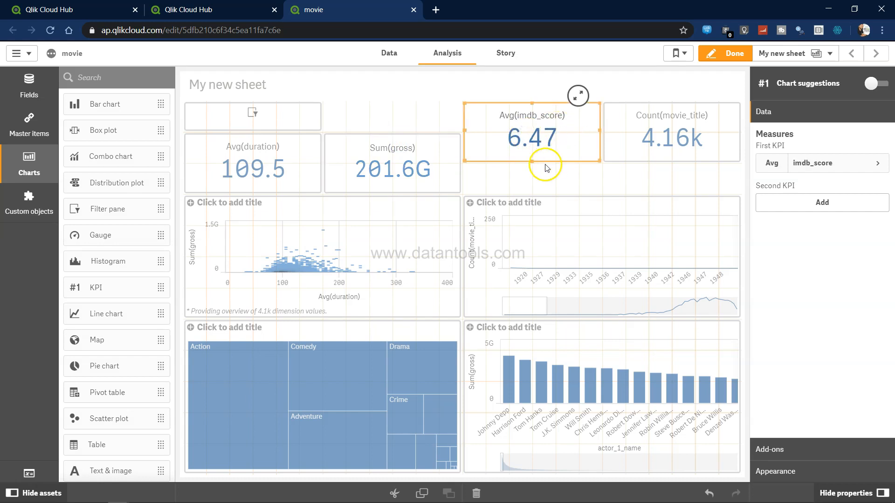
drag(532, 164, 532, 182)
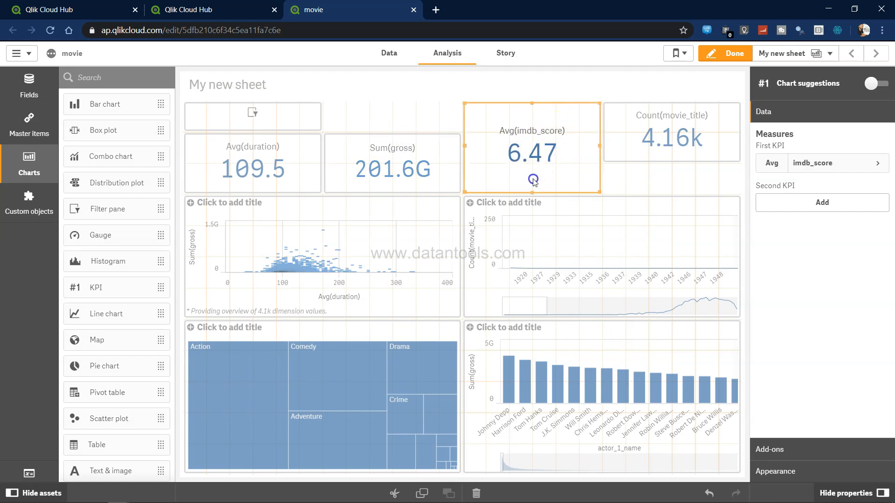
drag(531, 101, 527, 124)
click(635, 150)
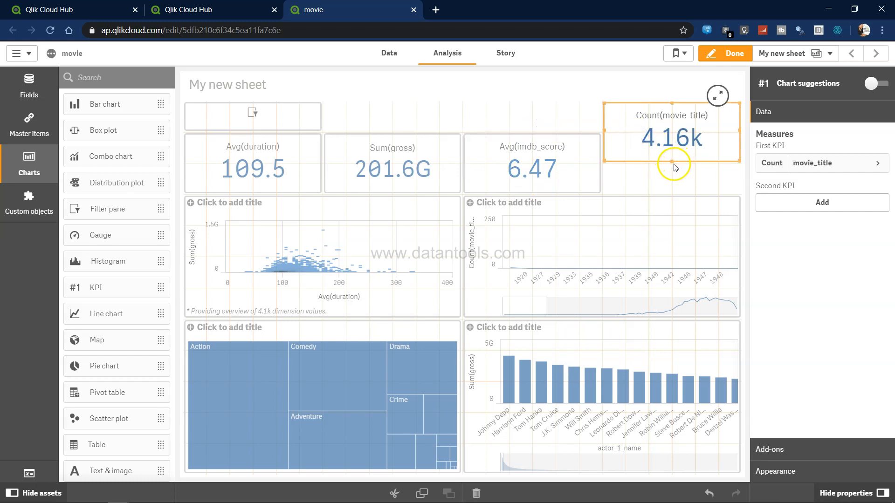
drag(671, 162, 673, 191)
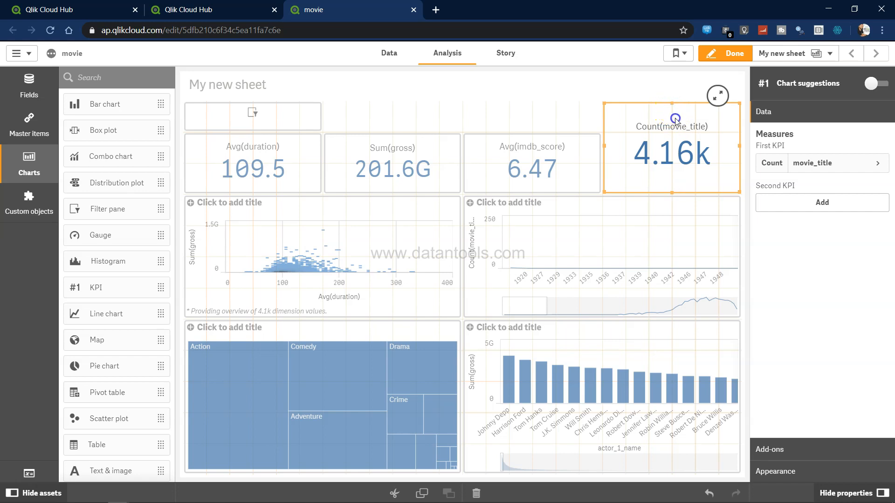
drag(675, 119, 678, 124)
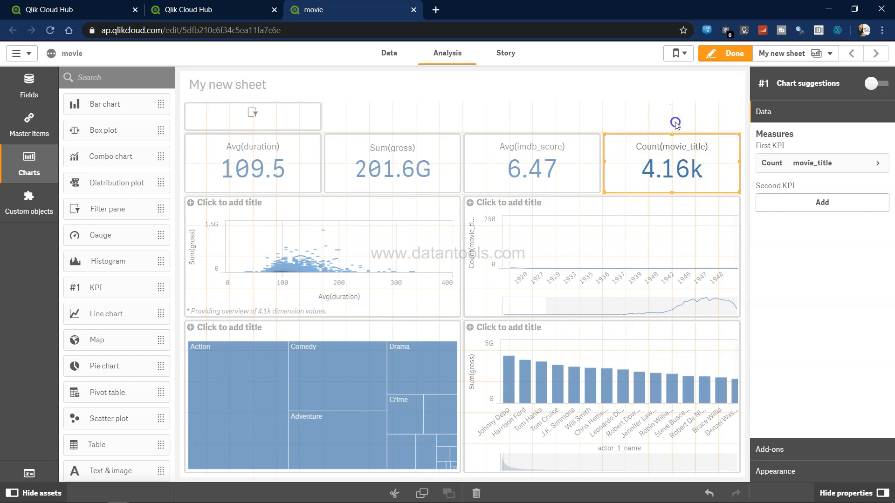
Set the filter pane's dimension to director_name
click(253, 113)
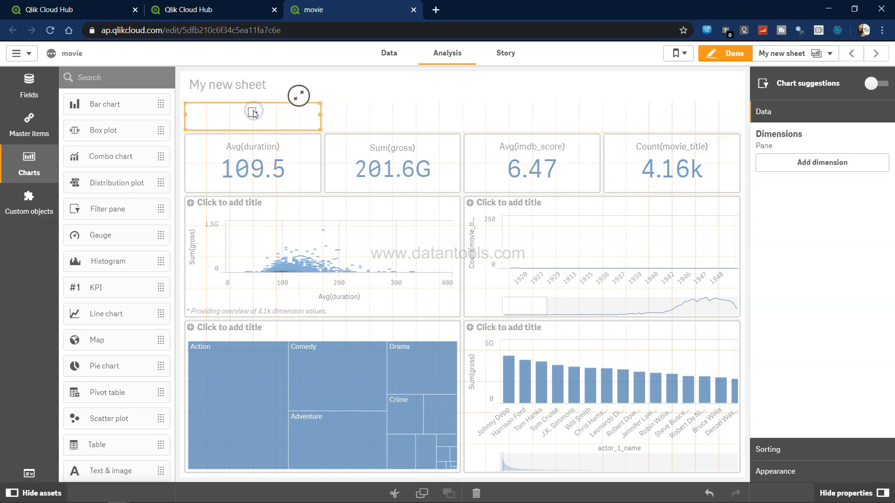
click(823, 166)
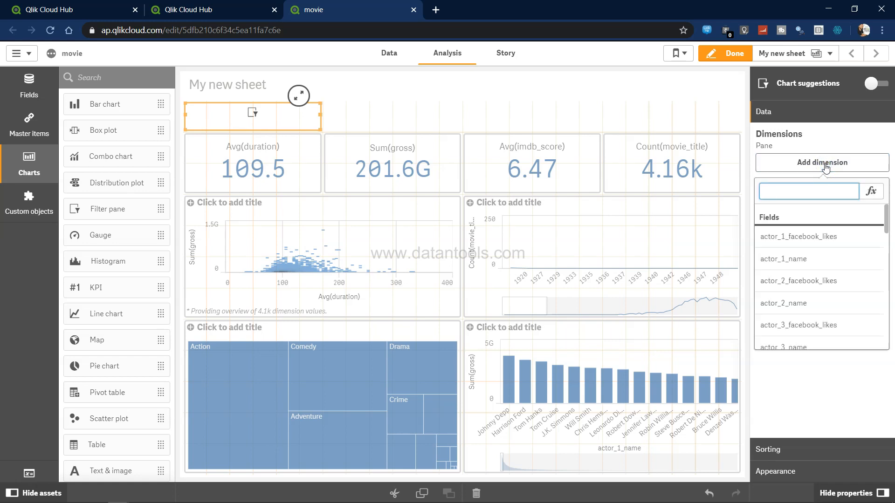
text(dire)
click(809, 264)
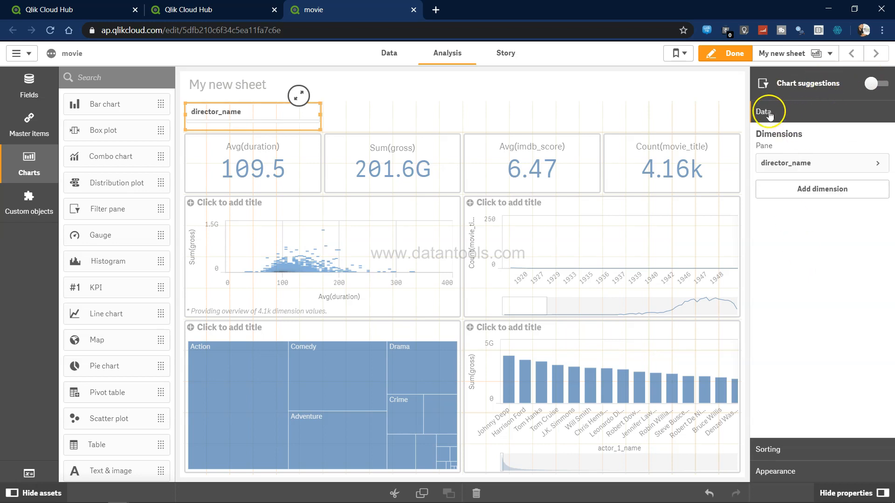
Leave edit mode and filter the sheet to director Steven Spielberg using the filter pane search for steven
click(718, 53)
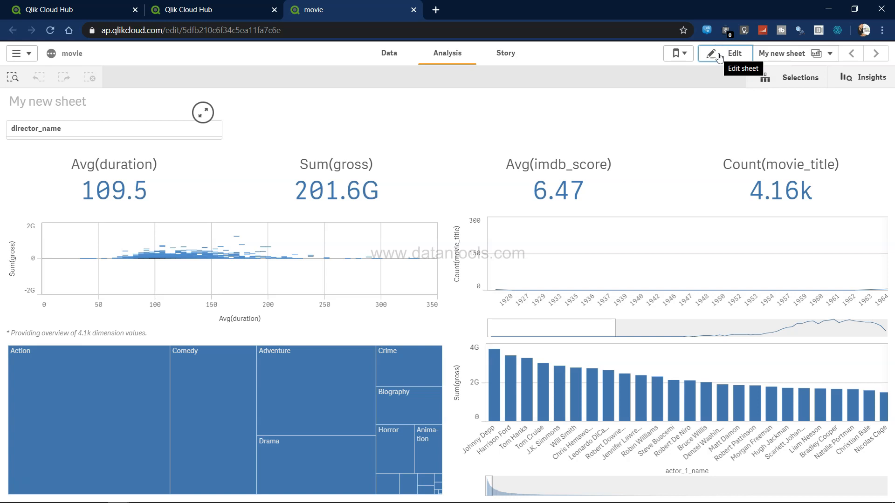
click(139, 131)
click(138, 150)
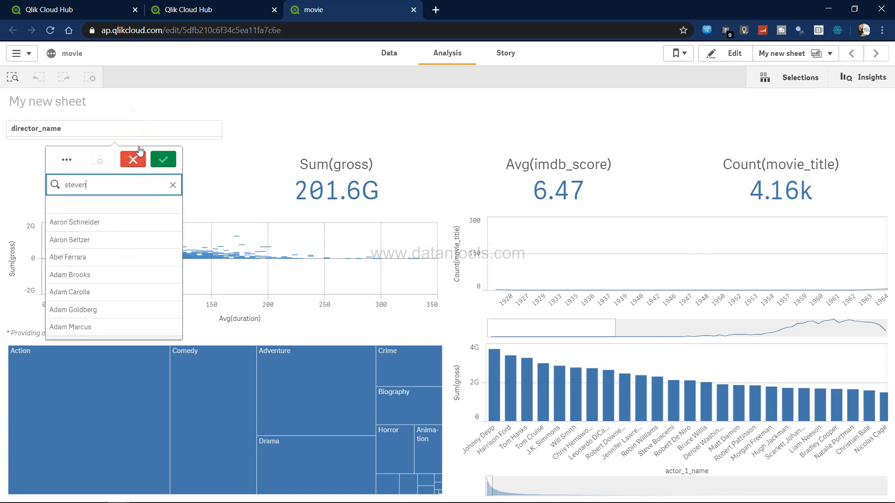
text(steven)
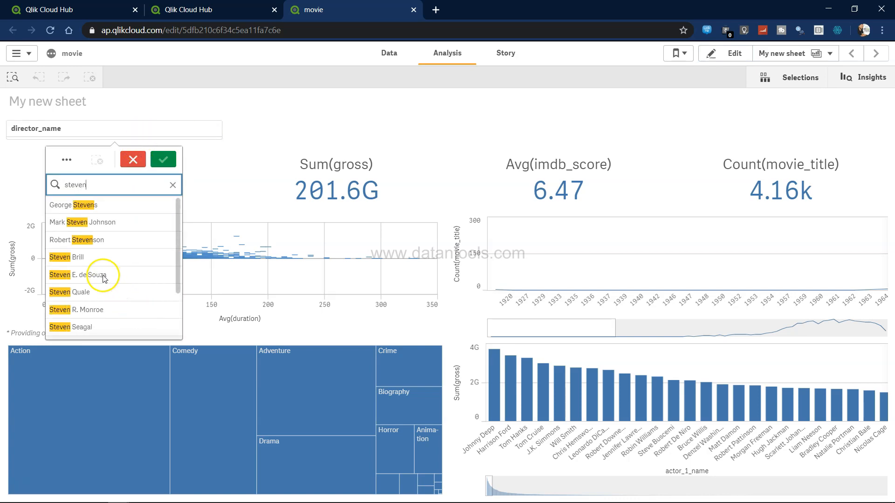
scroll(101, 252, down, 2)
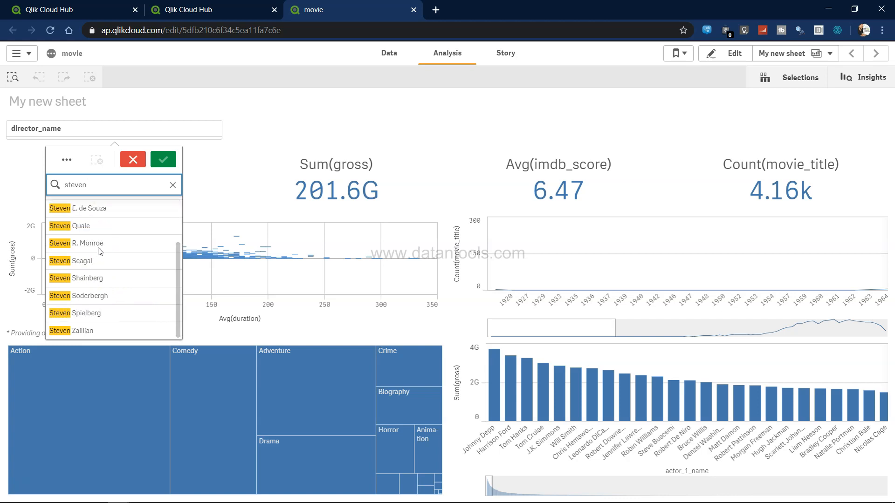
click(50, 315)
click(79, 315)
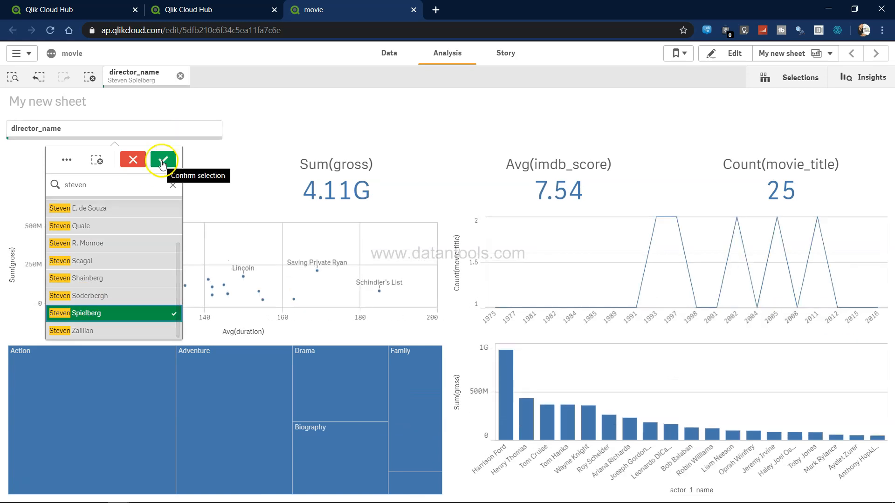
click(161, 161)
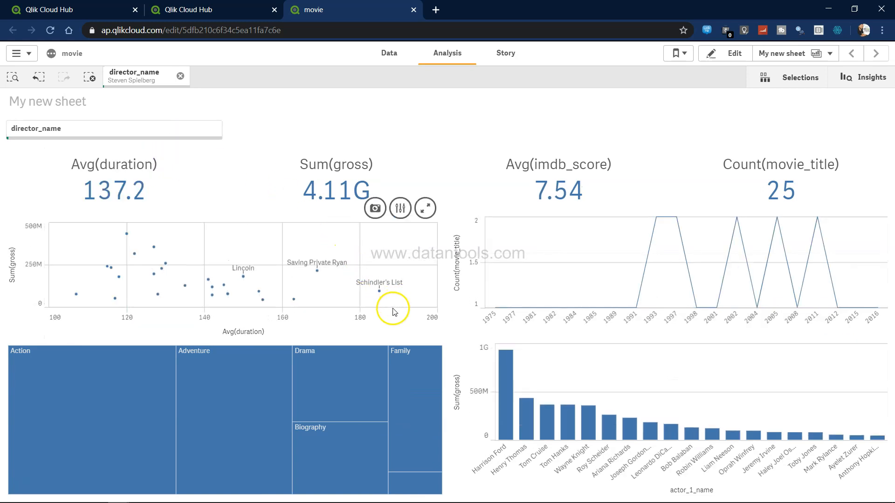
Switch back and forth to the Tableau movies dashboard to compare its KPIs and charts with the filtered Qlik sheet
mouse_move(566, 382)
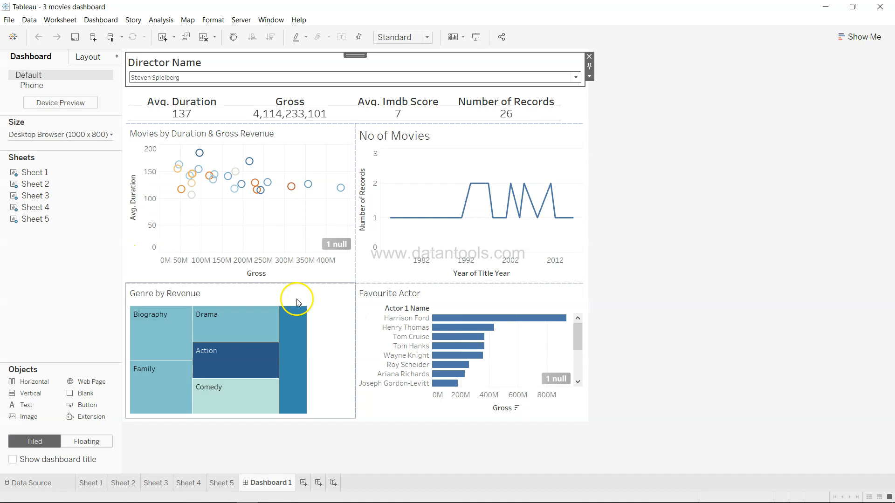
key(alt+Tab)
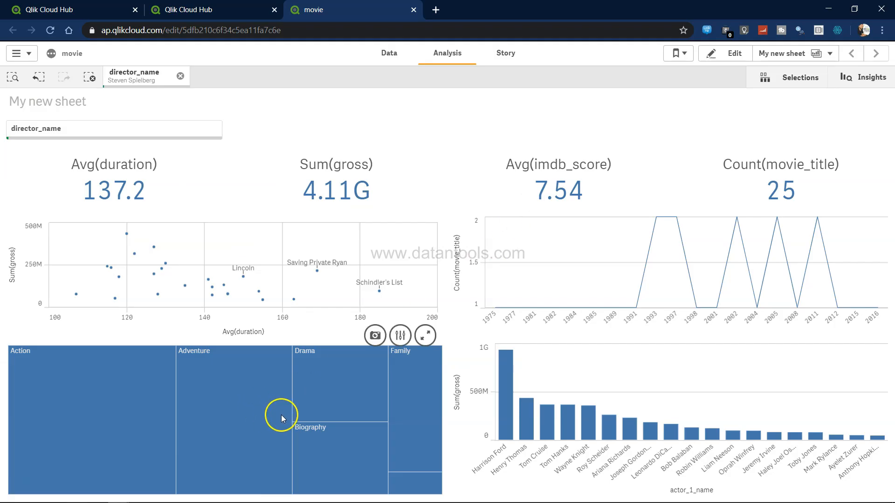
key(alt+Tab)
key(alt+Tab)
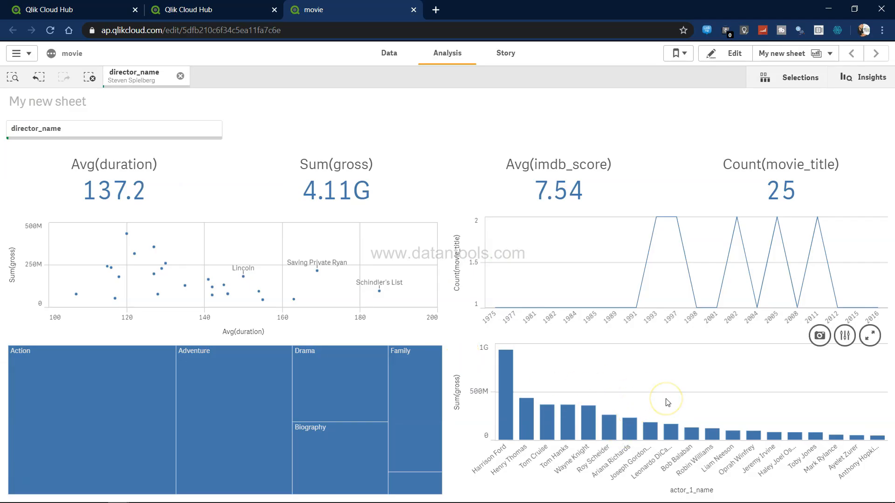
key(alt+Tab)
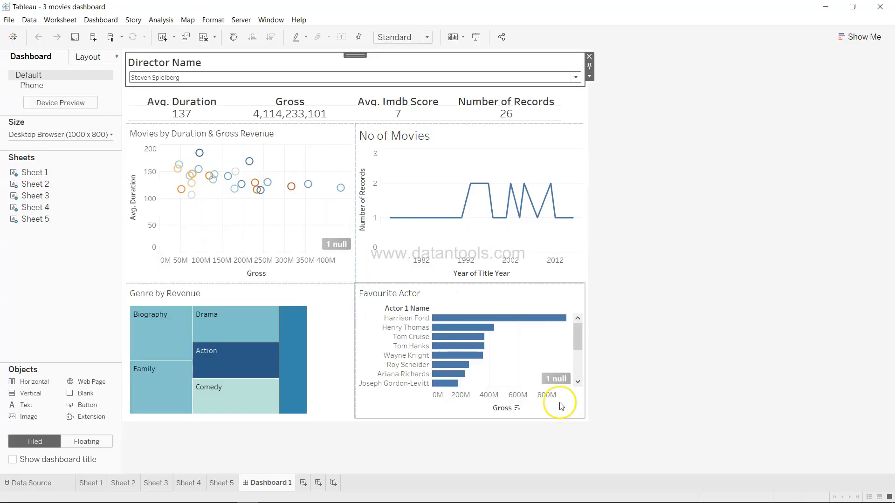
key(alt+Tab)
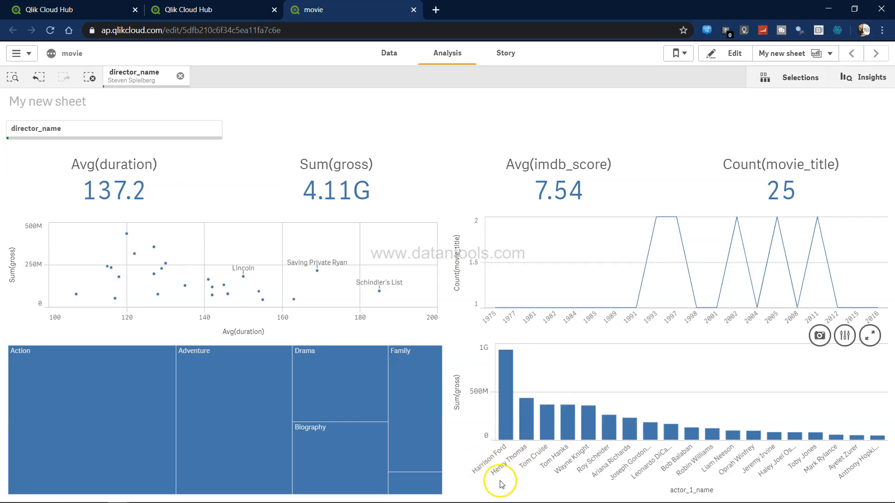
key(alt+Tab)
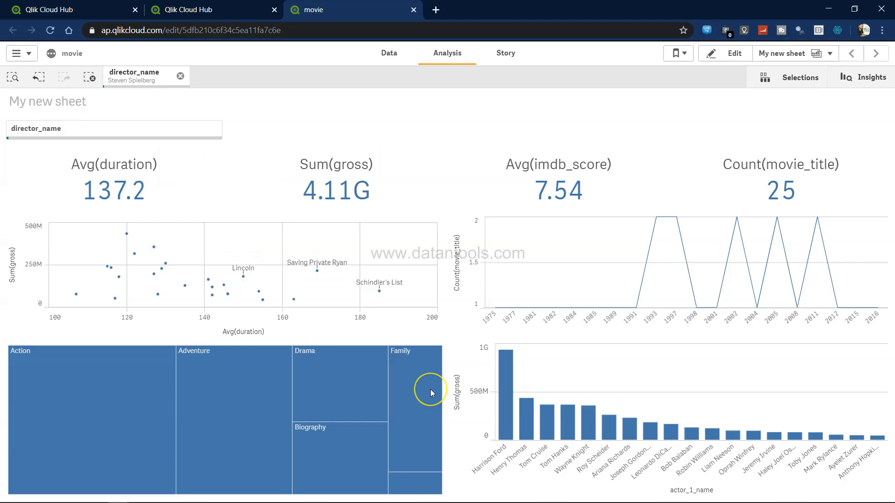
key(alt+Tab)
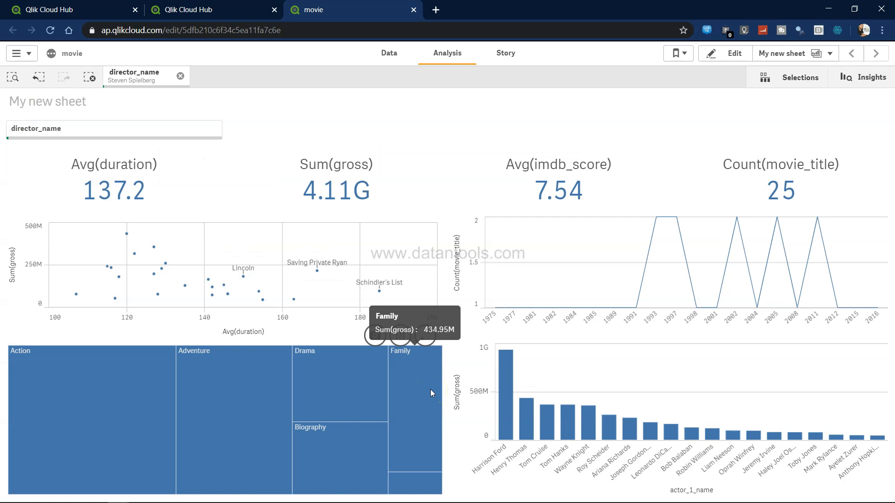
key(alt+Tab)
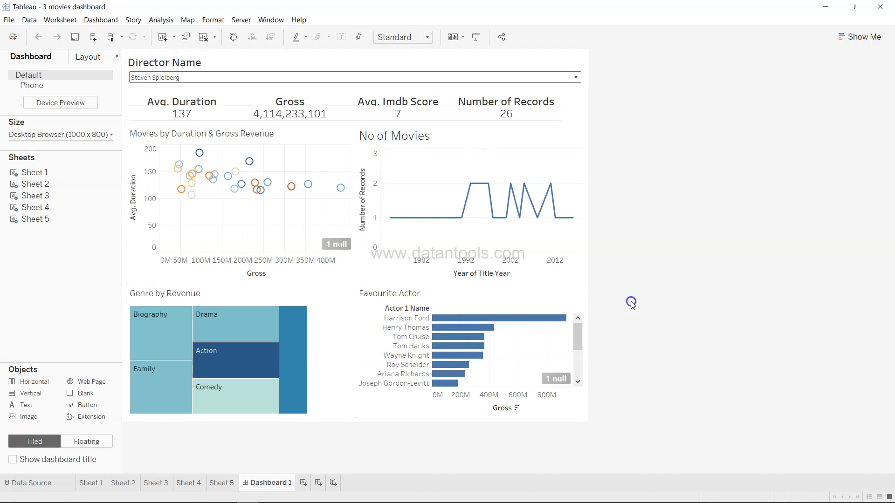
key(alt+Tab)
mouse_move(595, 307)
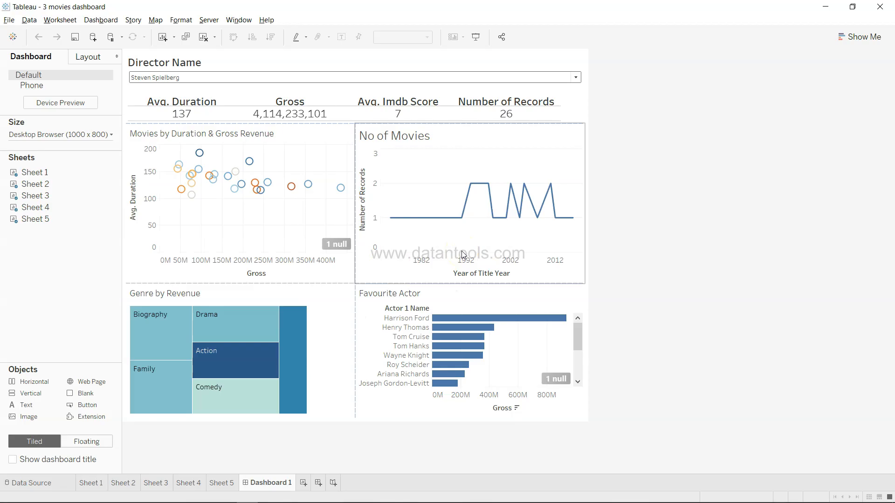
click(320, 120)
key(alt+Tab)
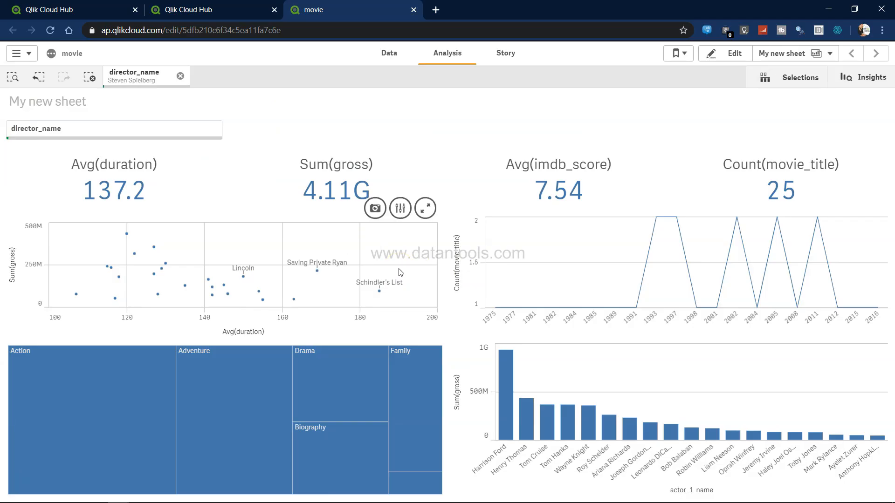
key(alt+Tab)
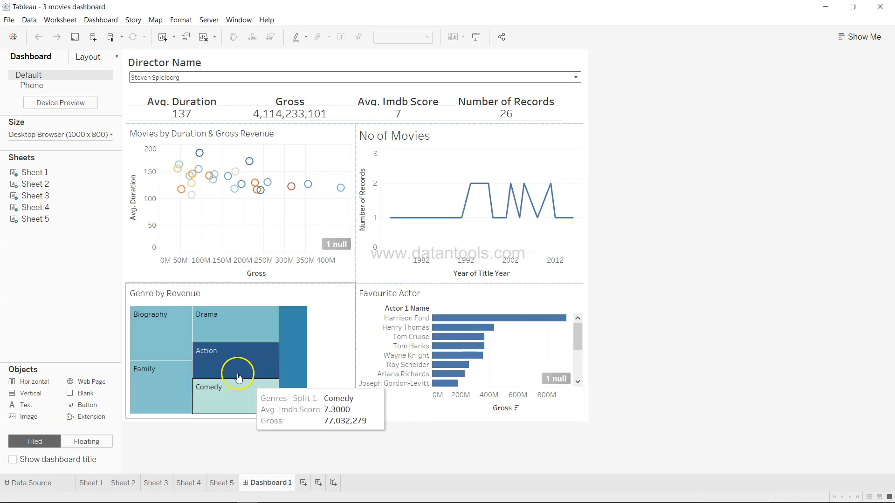
mouse_move(229, 363)
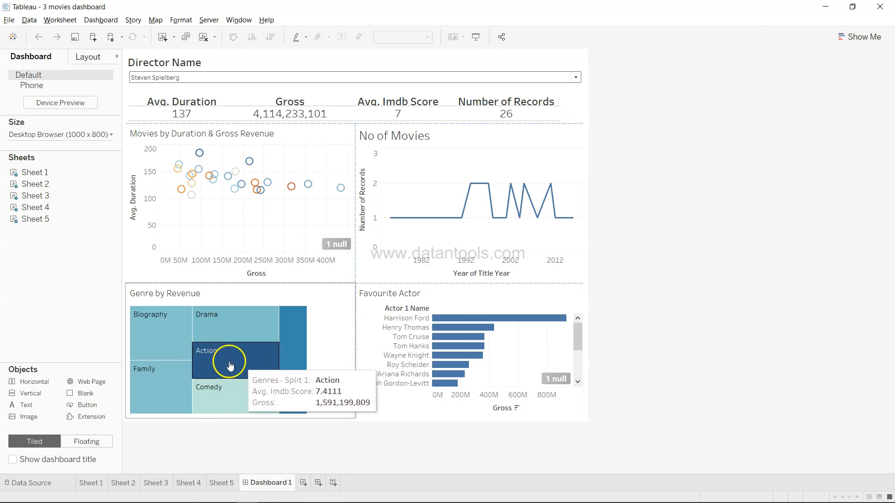
key(alt+Tab)
key(alt+Tab)
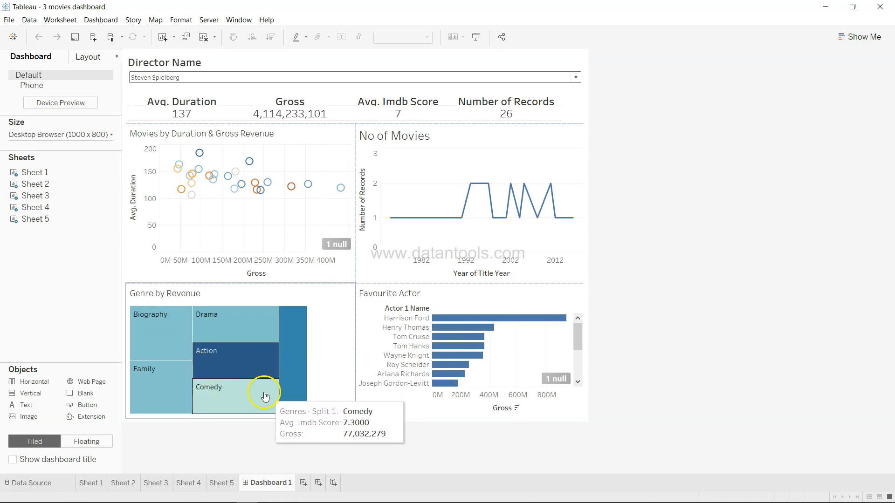
key(alt+Tab)
key(alt+Tab)
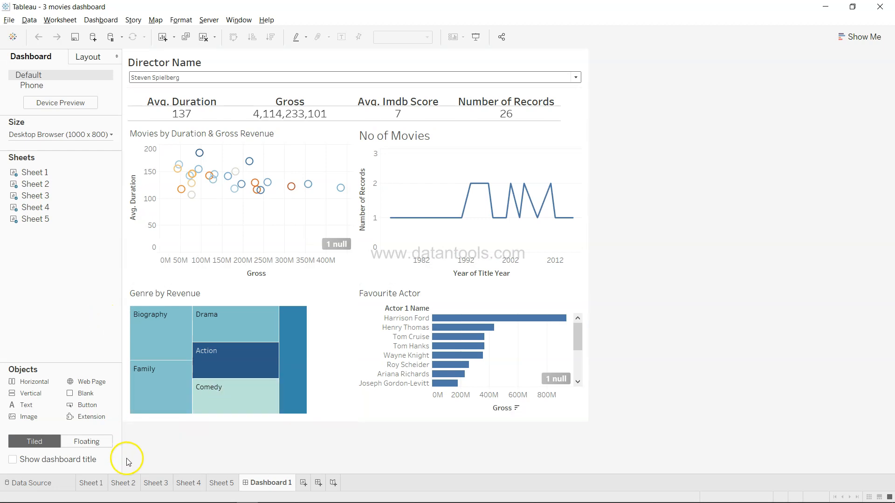
click(179, 486)
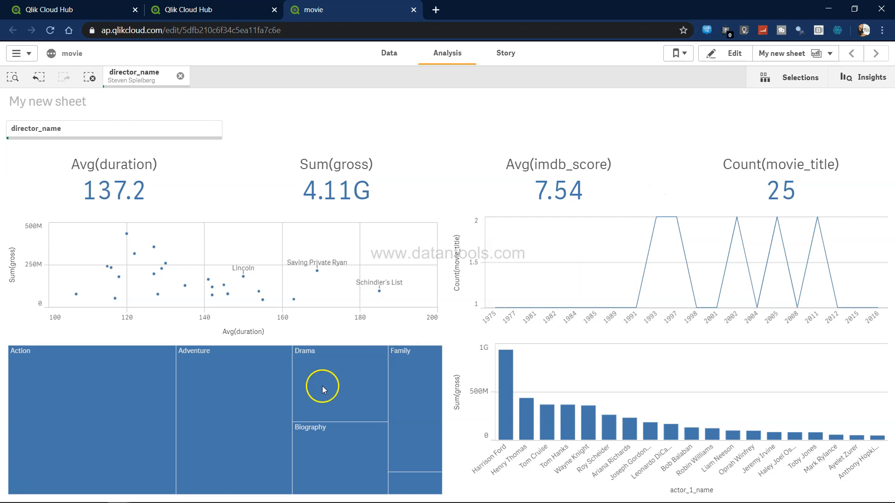
In edit mode, switch the genre treemap's colors from automatic to custom
click(734, 55)
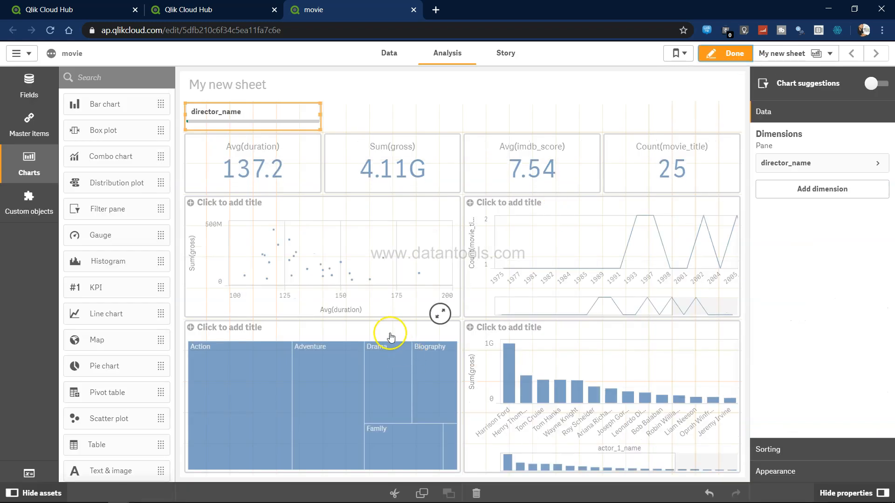
click(390, 336)
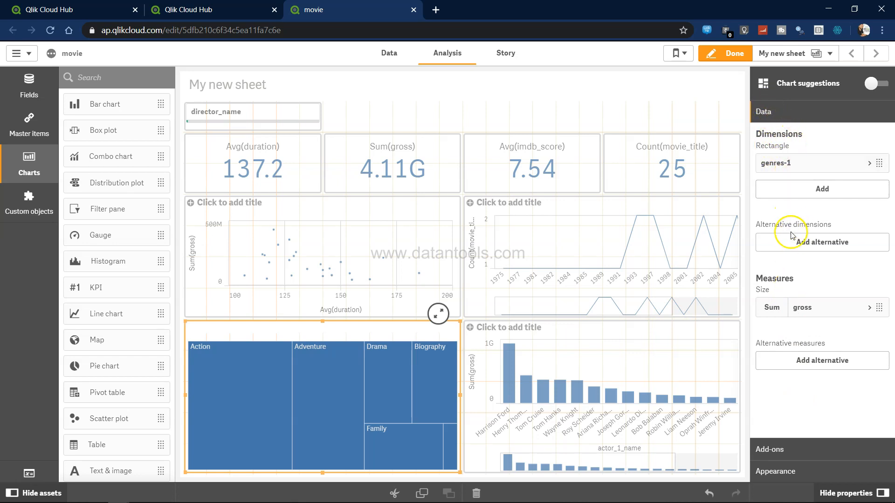
click(795, 450)
click(759, 157)
click(760, 158)
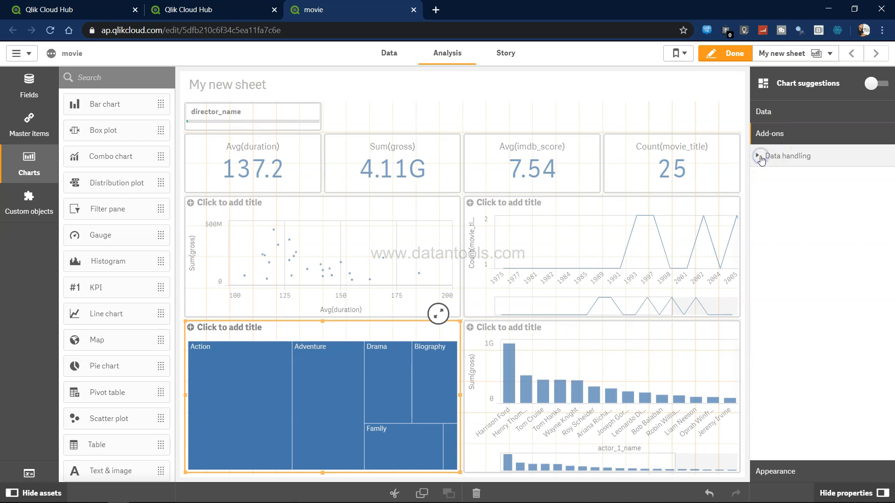
click(782, 472)
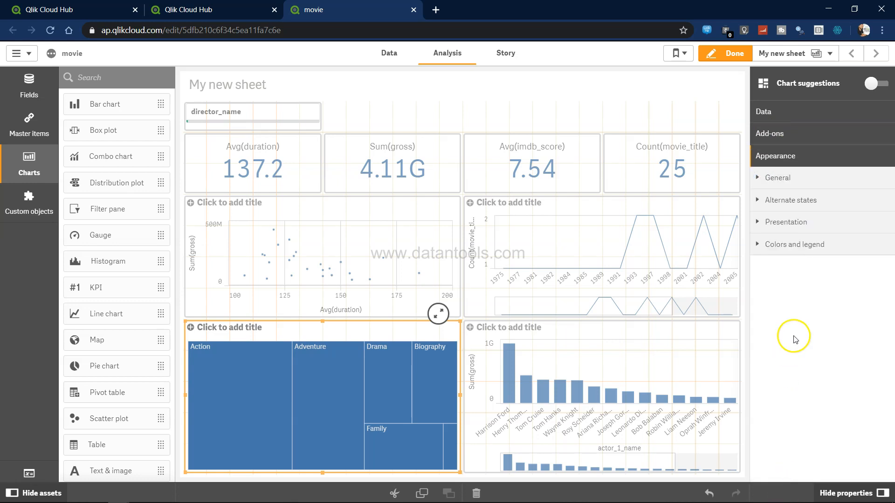
click(760, 251)
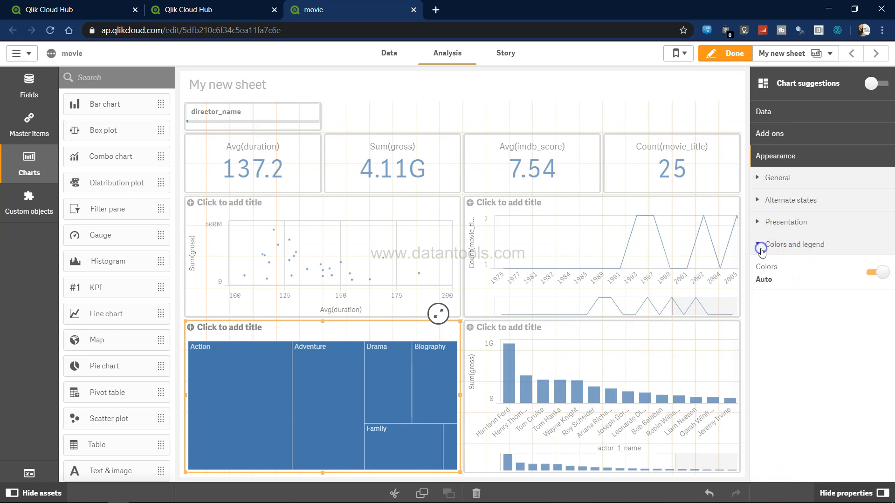
click(869, 274)
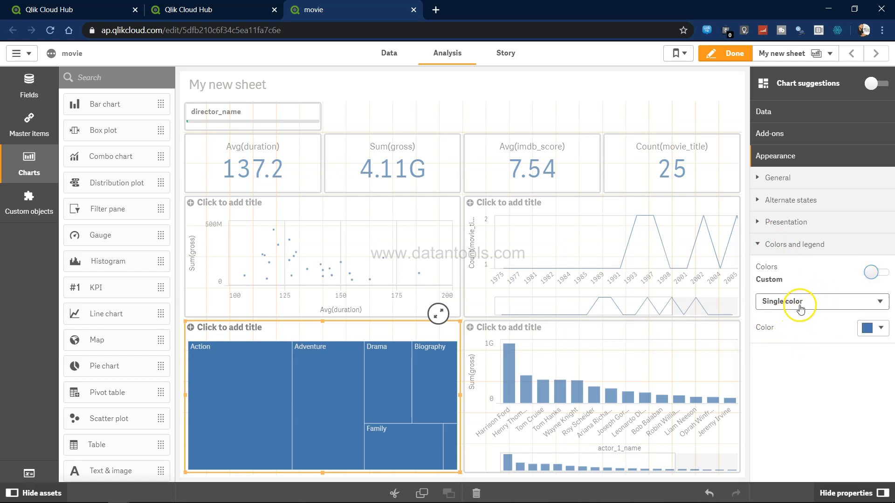
click(800, 305)
click(807, 326)
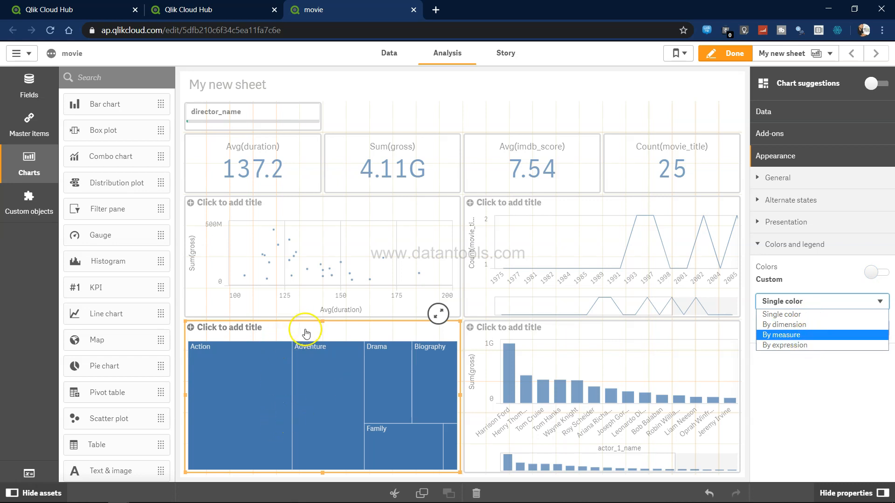
click(793, 115)
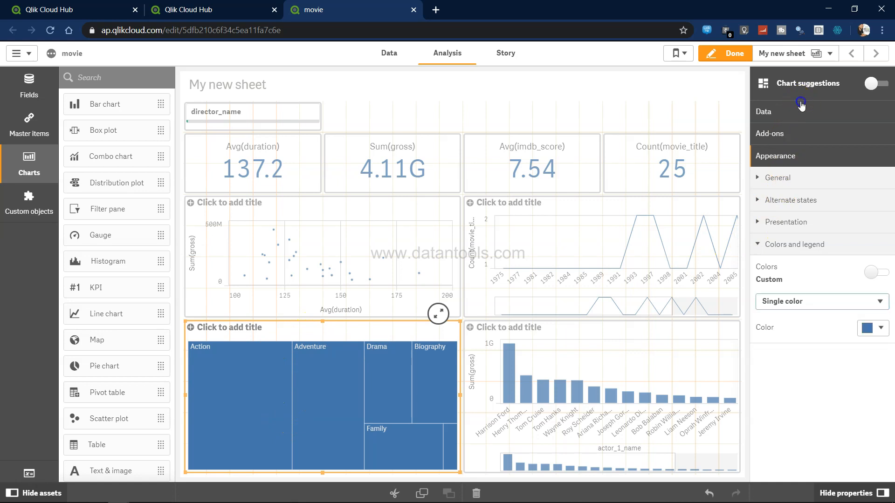
click(794, 113)
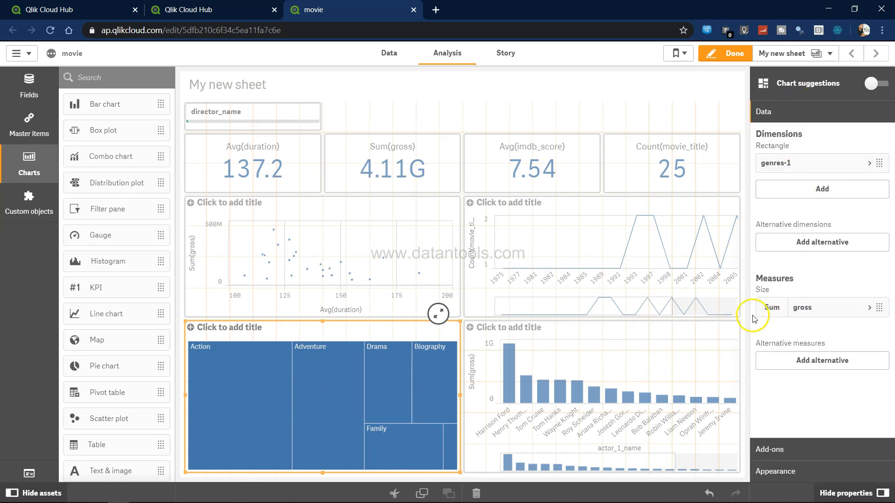
click(792, 472)
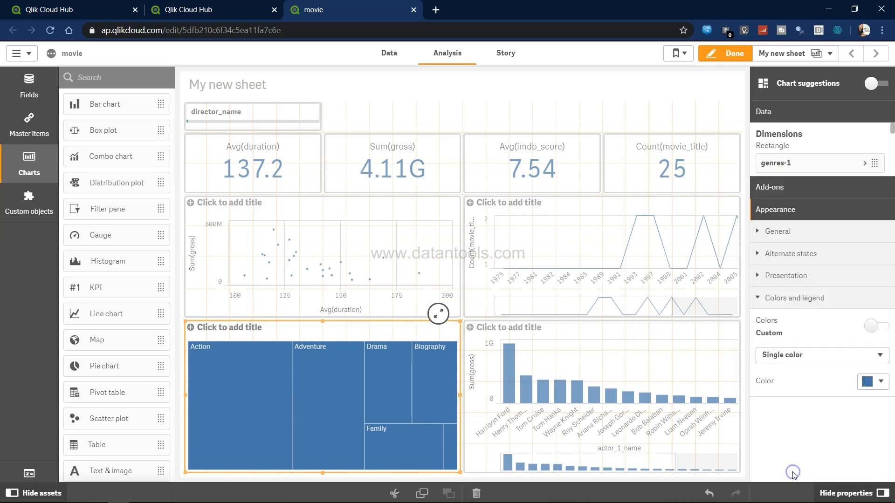
Color the treemap by measure using the expression Sum(imdb_score)
click(799, 302)
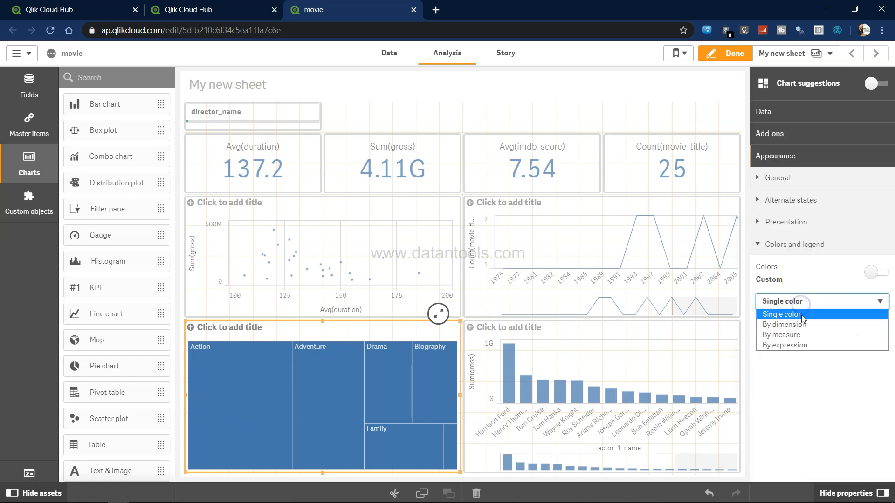
click(798, 335)
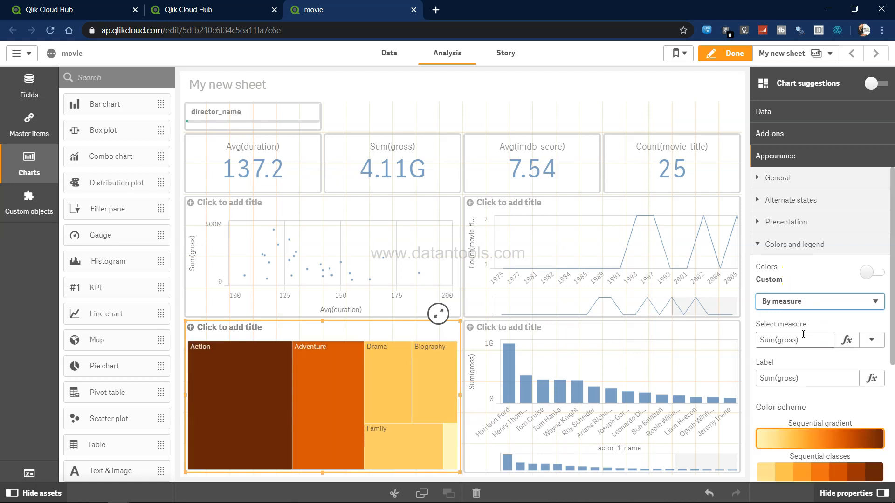
click(809, 344)
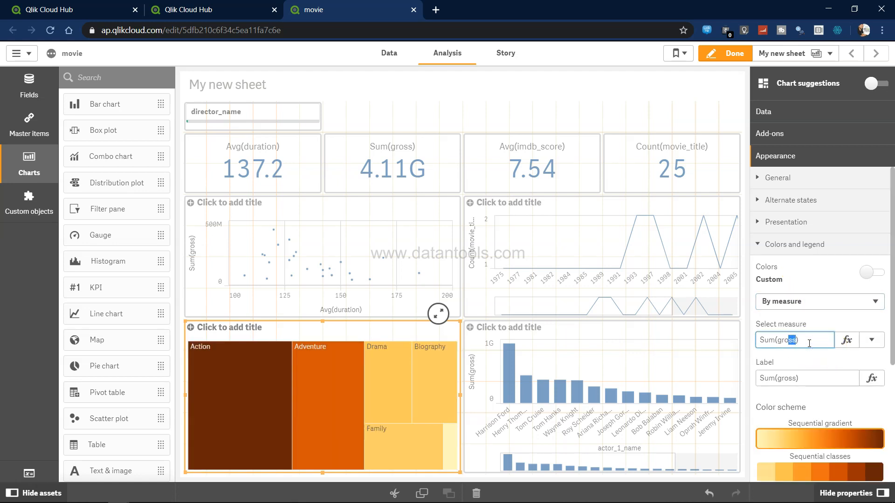
click(847, 340)
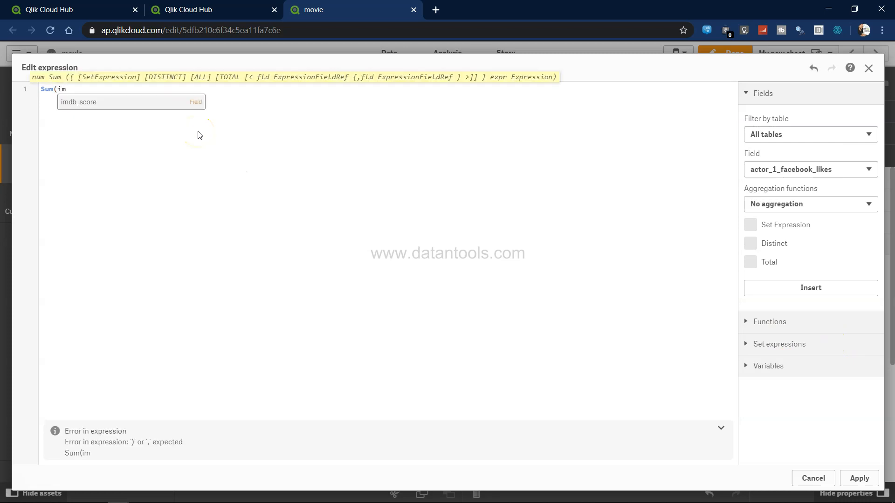
key(Return)
text())
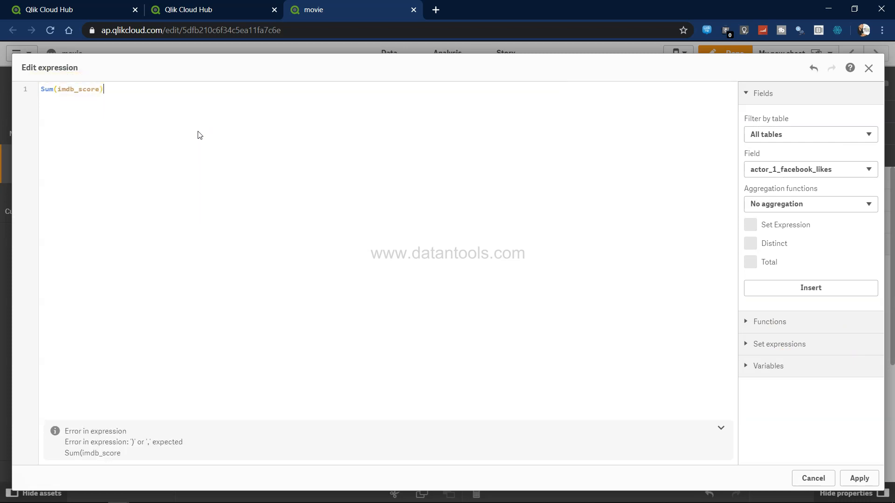
click(861, 478)
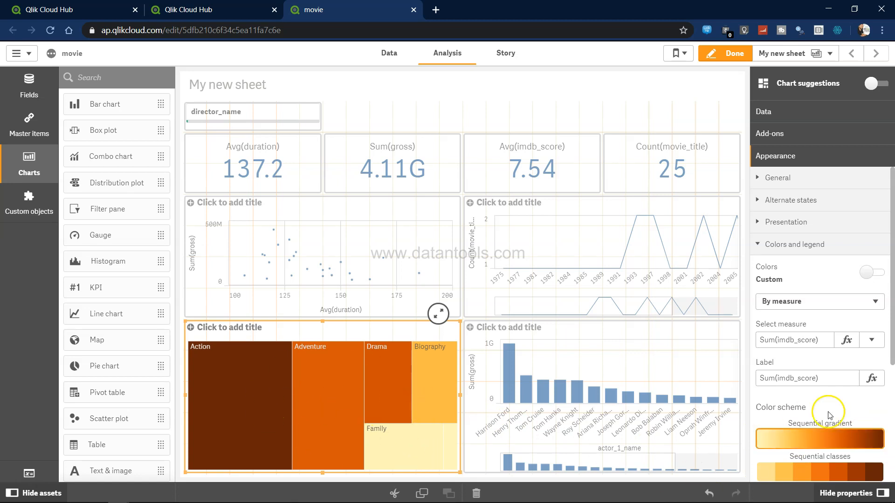
Apply the diverging gradient color scheme to the treemap
scroll(829, 415, down, 4)
scroll(828, 415, down, 1)
click(811, 319)
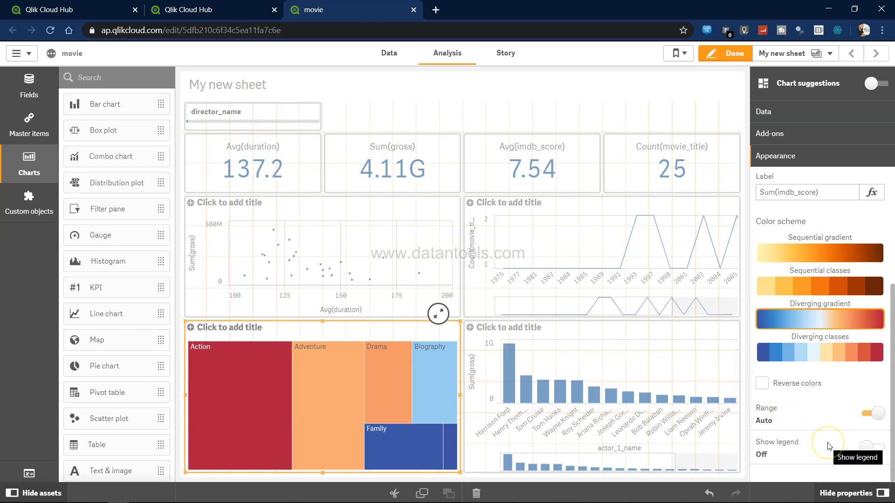
scroll(828, 446, up, 5)
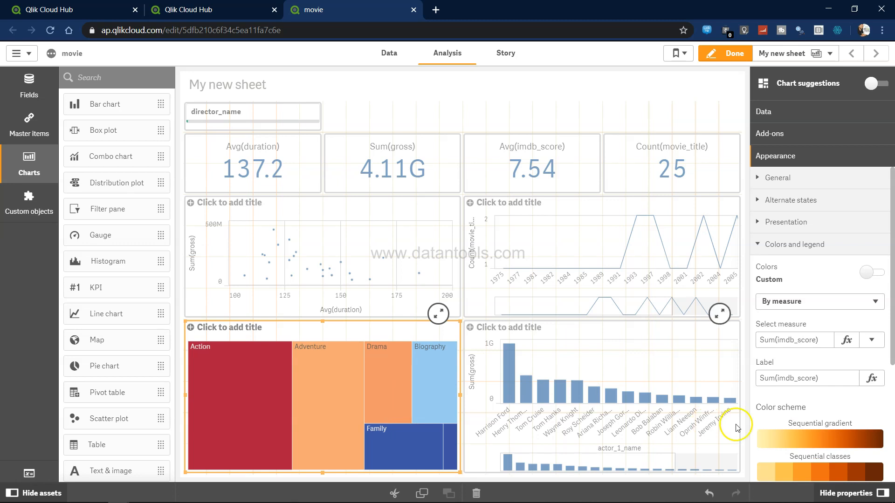
click(832, 304)
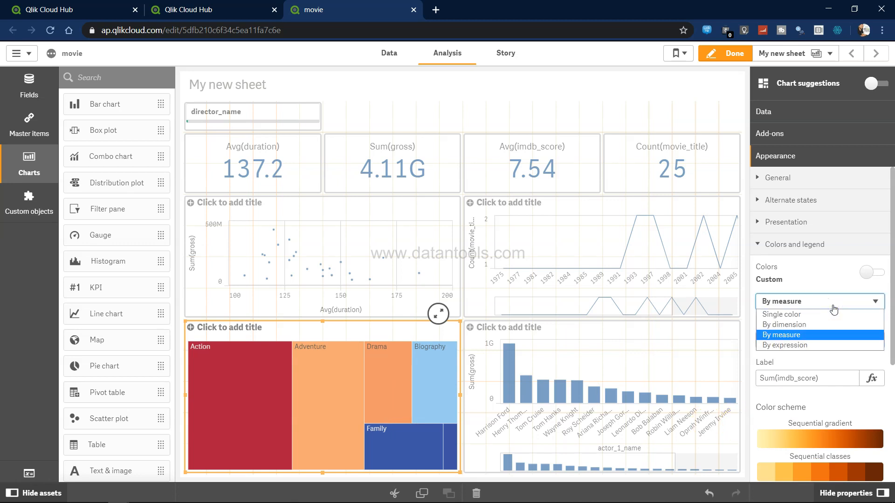
click(832, 305)
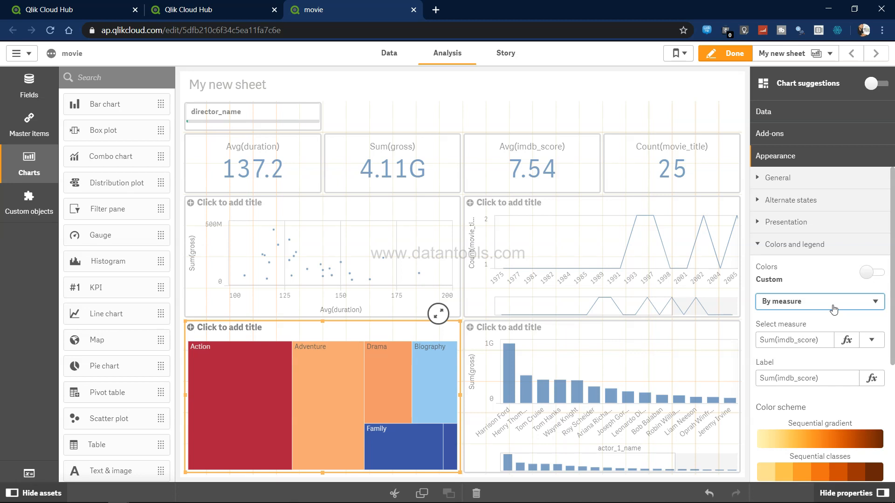
Set the actor gross bar chart's presentation to horizontal and leave edit mode
click(614, 342)
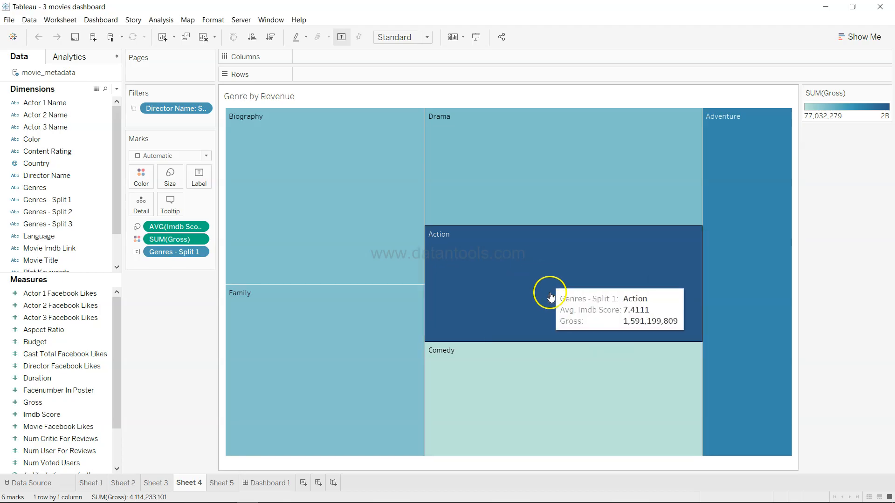
click(261, 482)
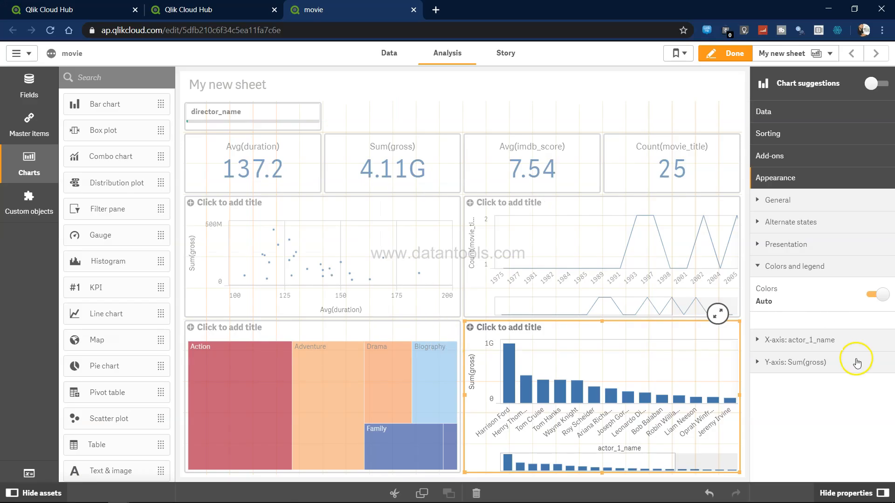
click(764, 247)
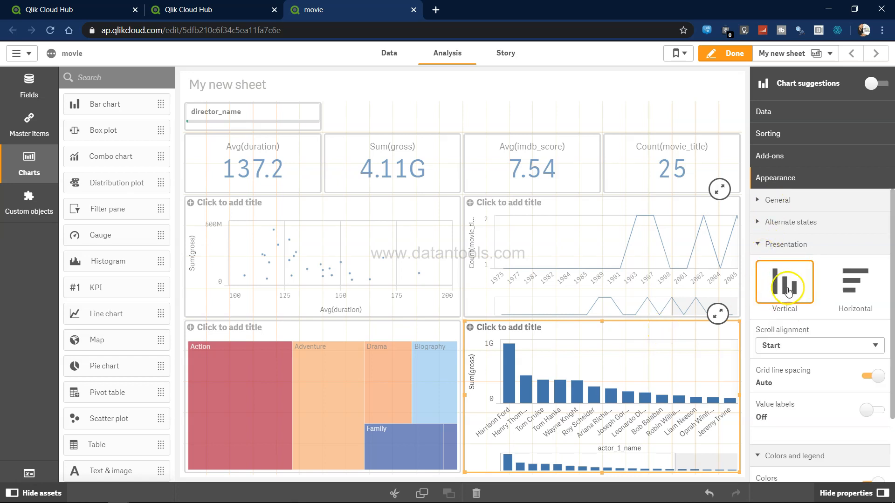
click(854, 291)
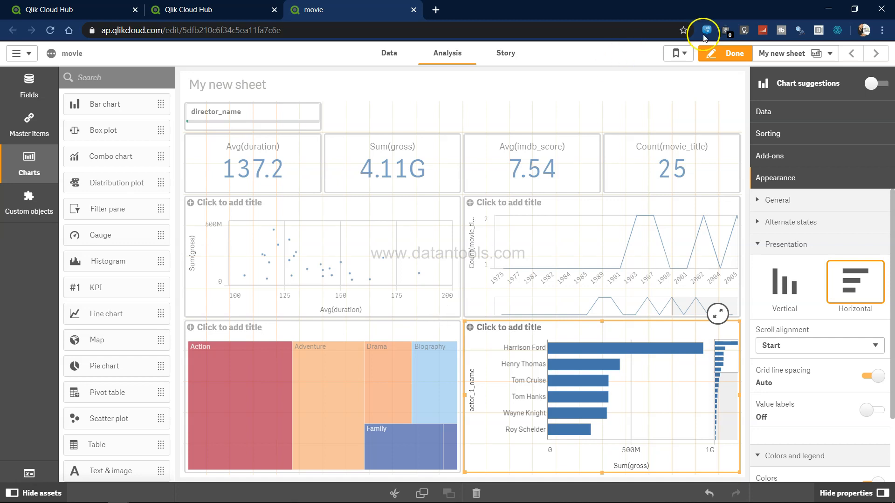
click(725, 54)
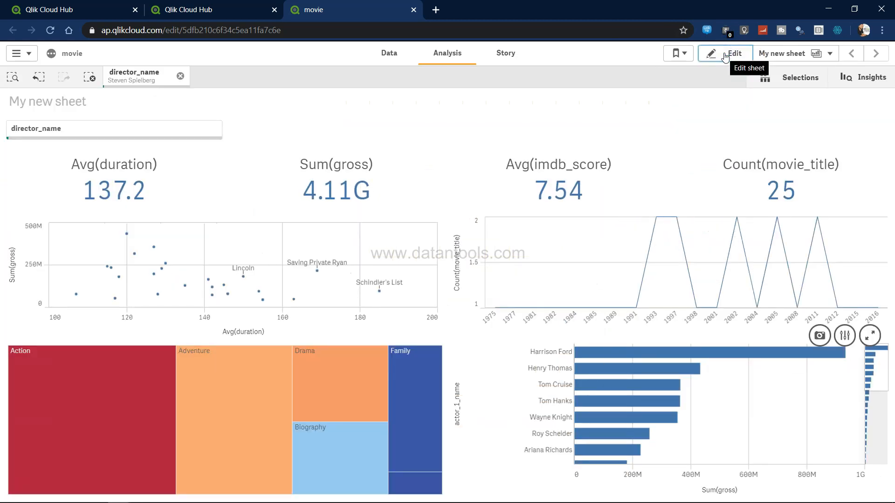